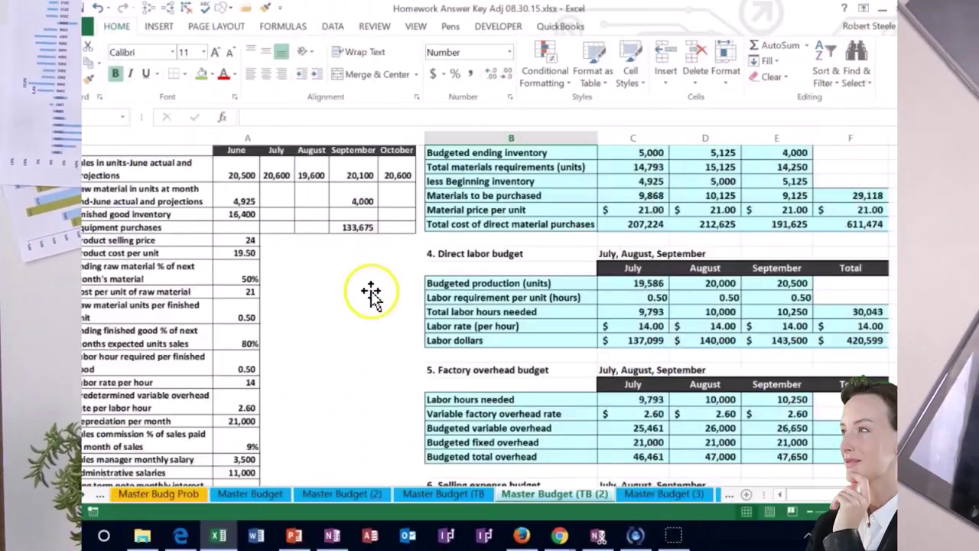
Scroll past the cost of goods sold schedule (1,191,865) and select the first income statement cell.
scroll(372, 291, down, 3)
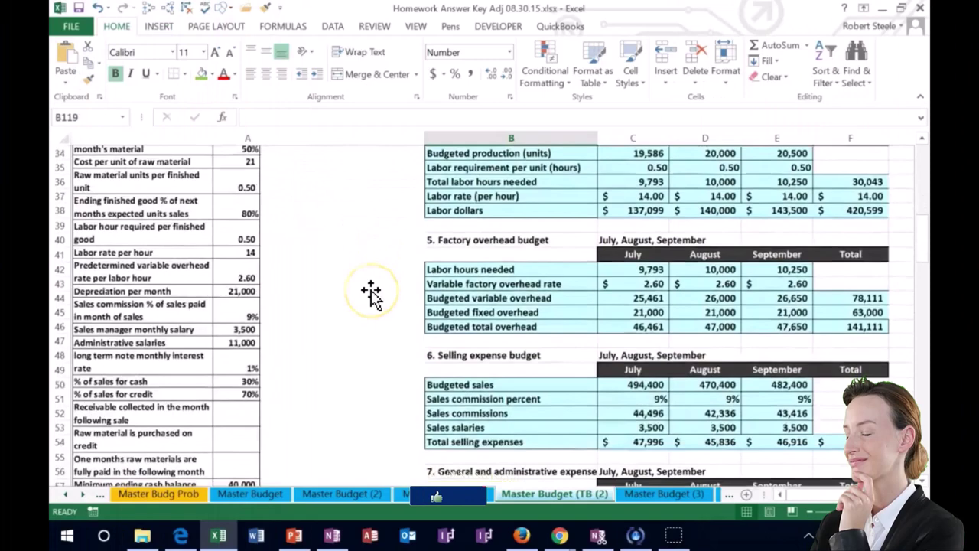
scroll(372, 294, down, 2)
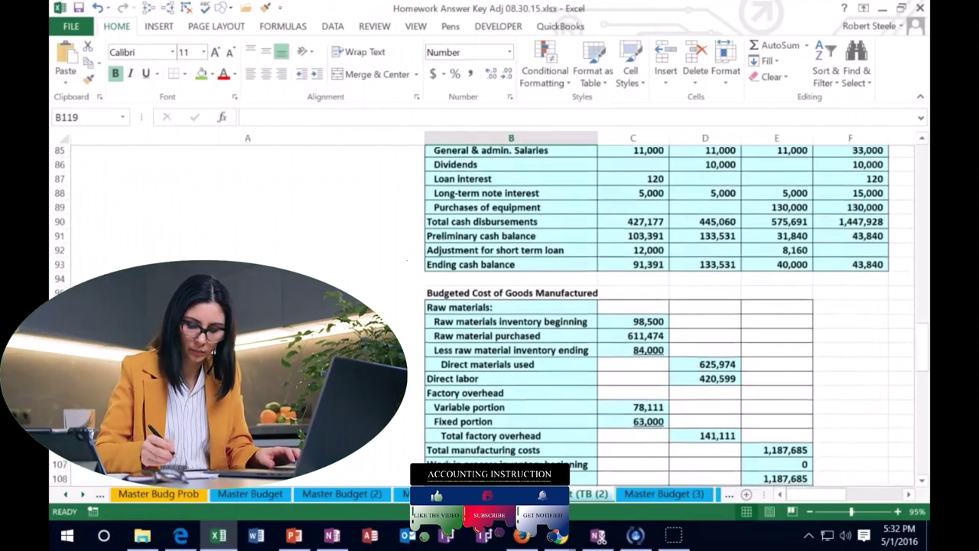
scroll(489, 451, down, 4)
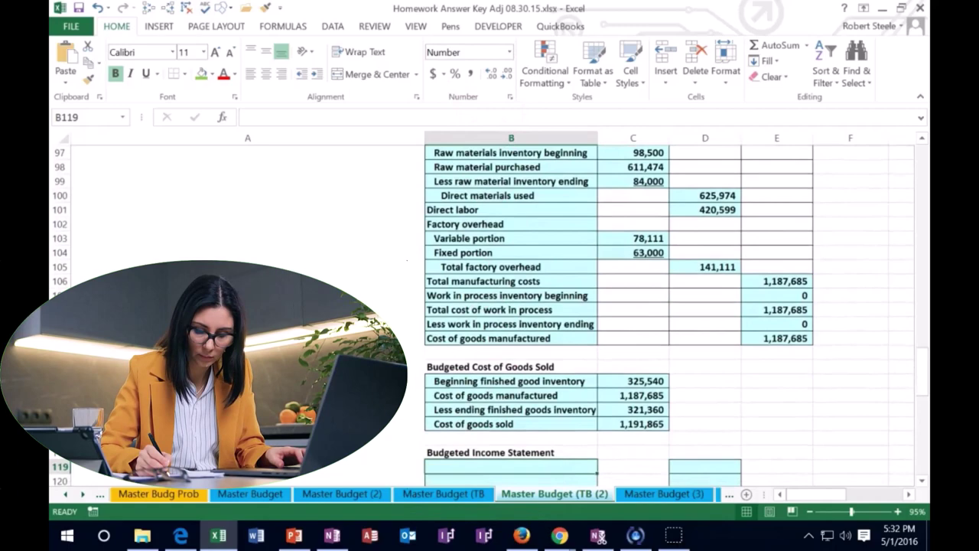
scroll(612, 314, down, 2)
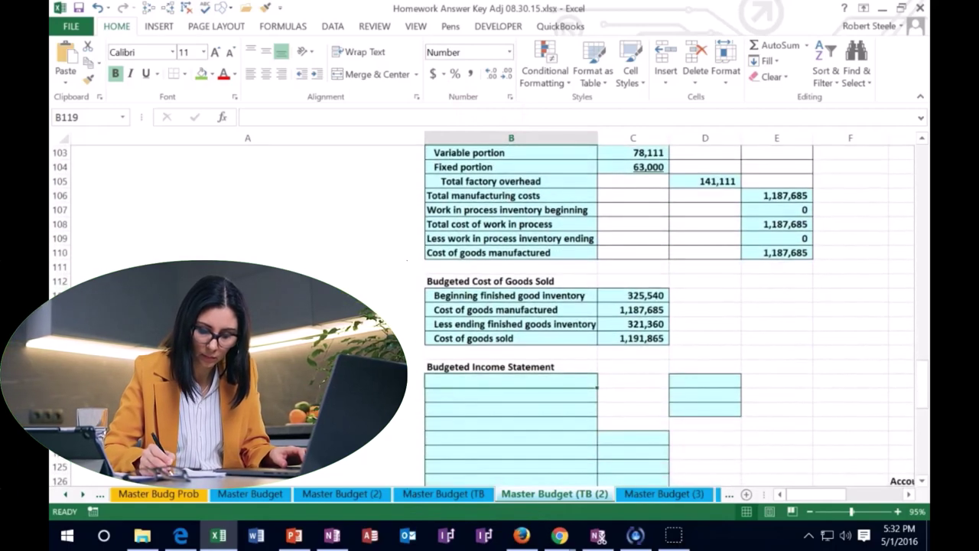
click(623, 341)
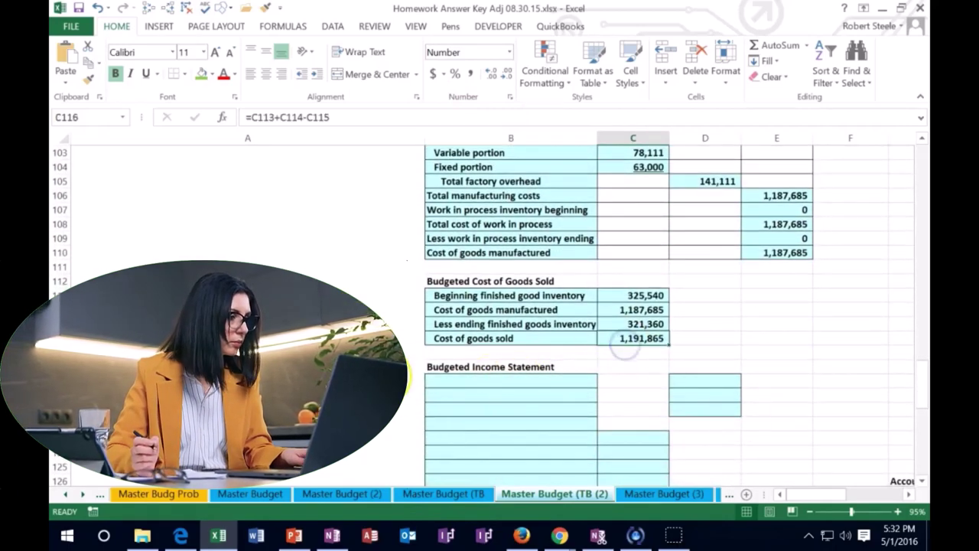
scroll(383, 374, down, 1)
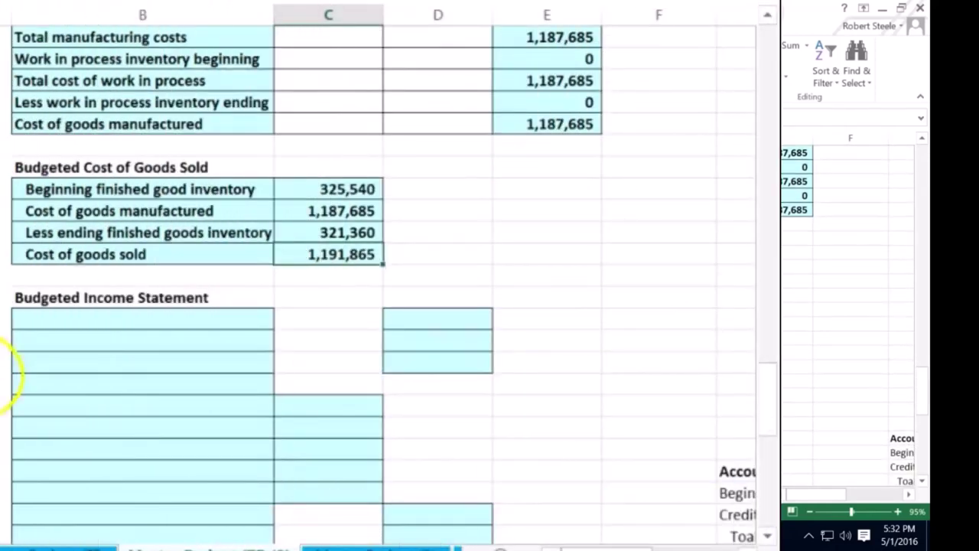
click(70, 318)
scroll(70, 318, down, 1)
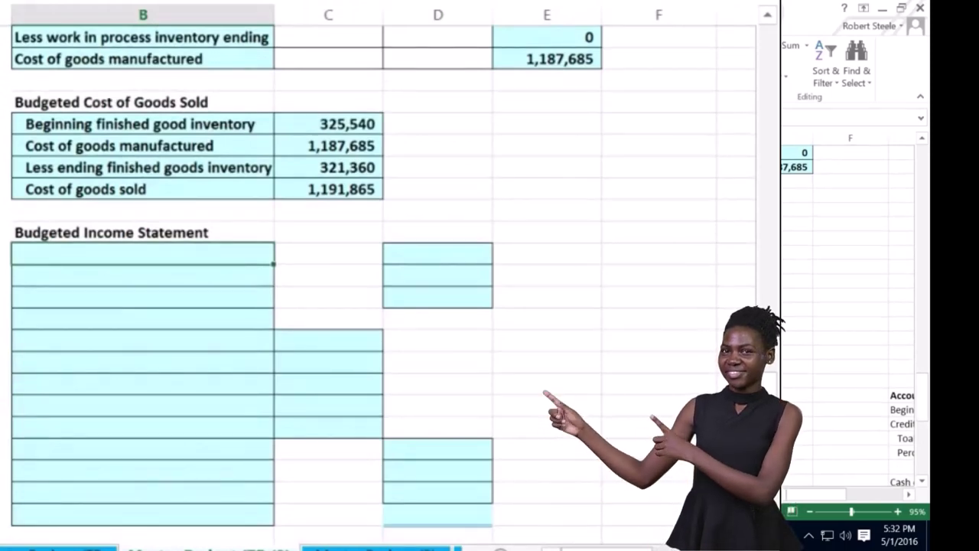
Enter a Sales line whose amount links to the quarter's total sales of 1,447,200.
text(Sales)
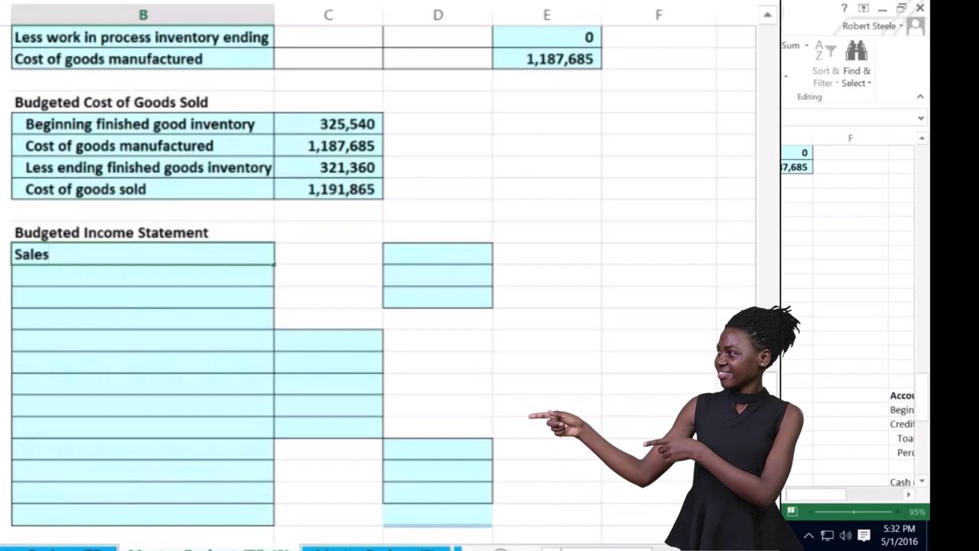
key(Tab)
click(437, 254)
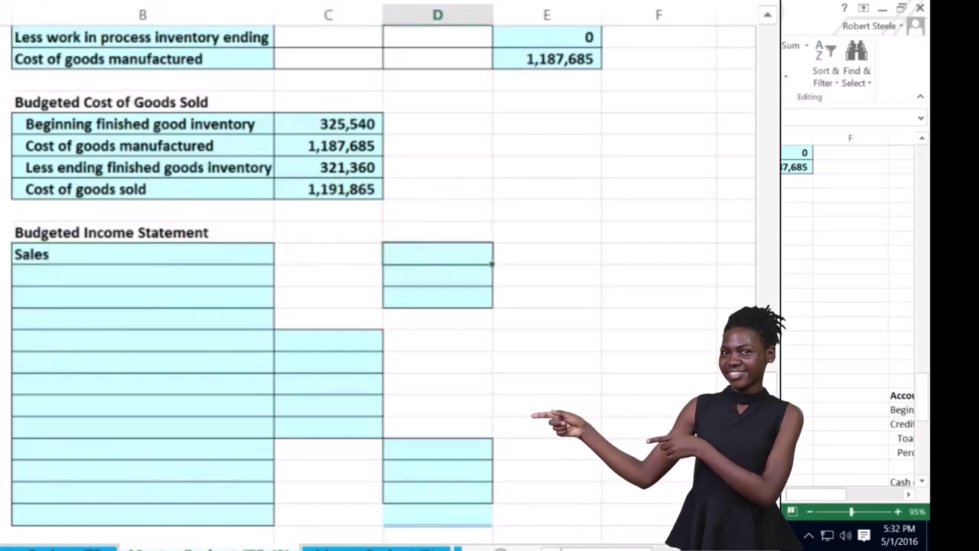
text(=)
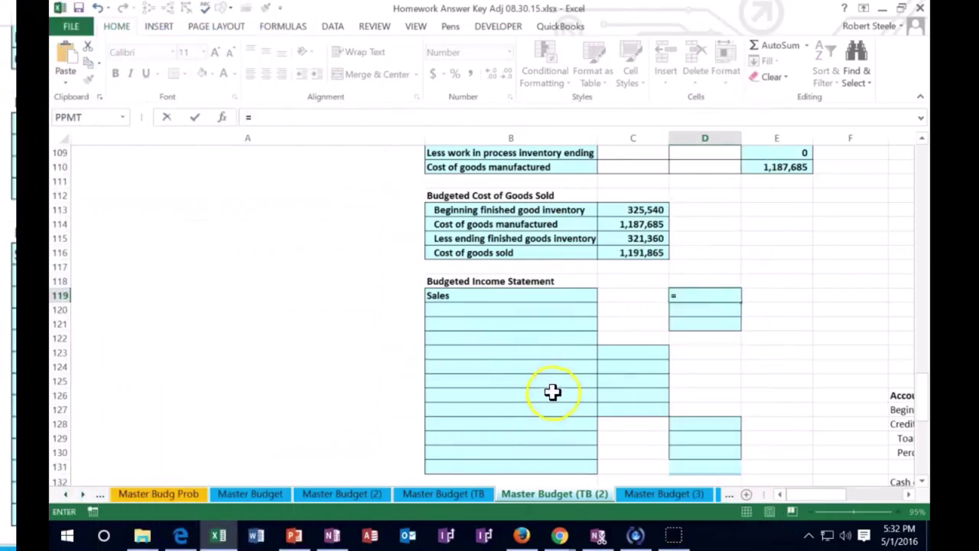
scroll(574, 400, up, 20)
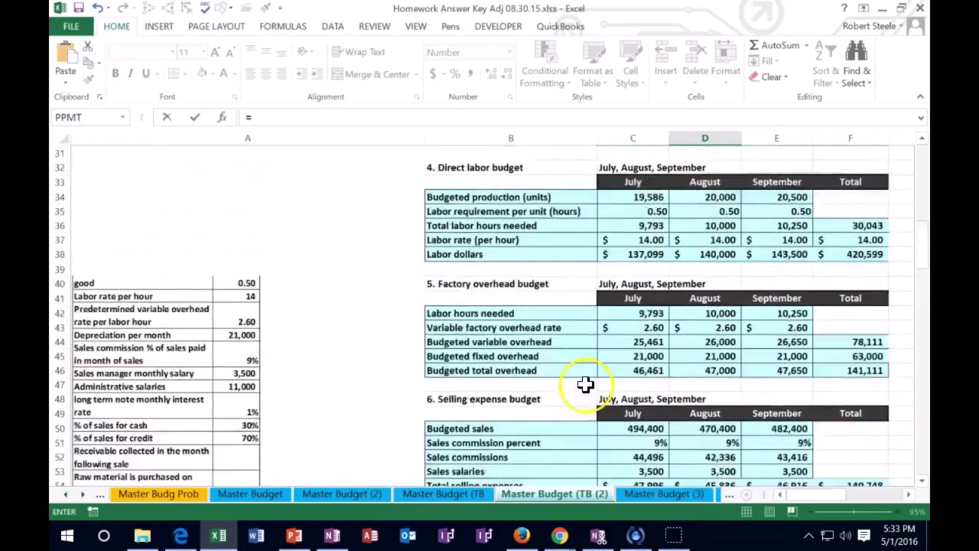
scroll(585, 384, up, 4)
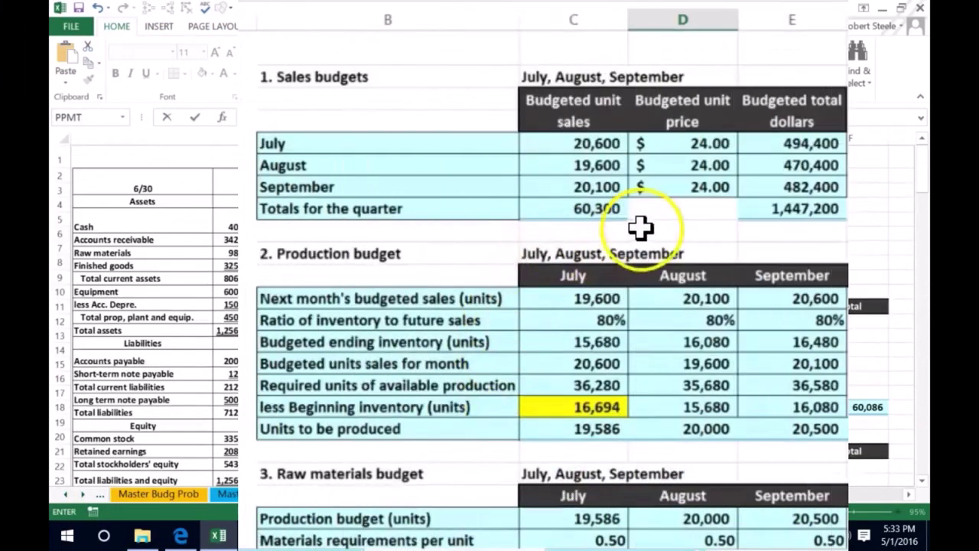
click(787, 211)
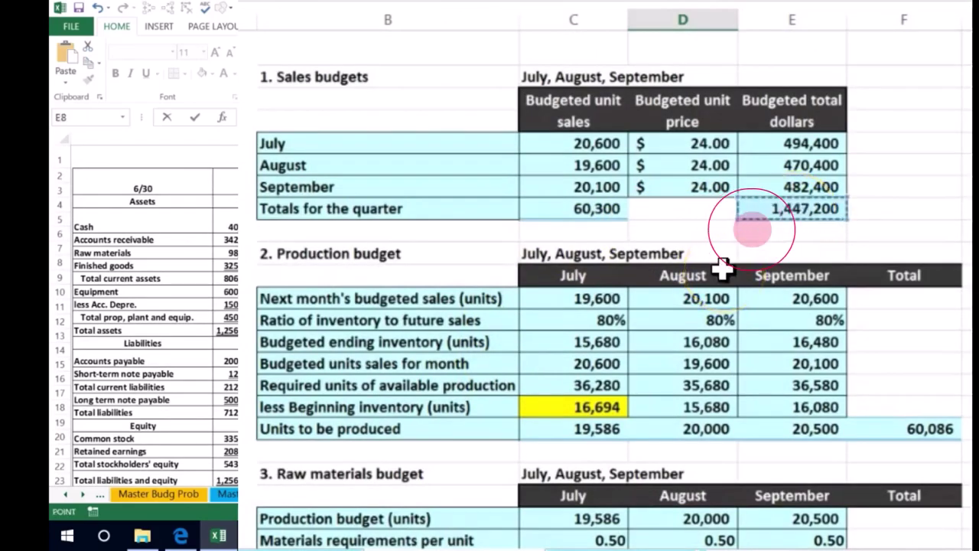
key(Return)
Add a Cost of goods sold line linked to the schedule heading and its 1,191,865 total.
scroll(722, 268, down, 1)
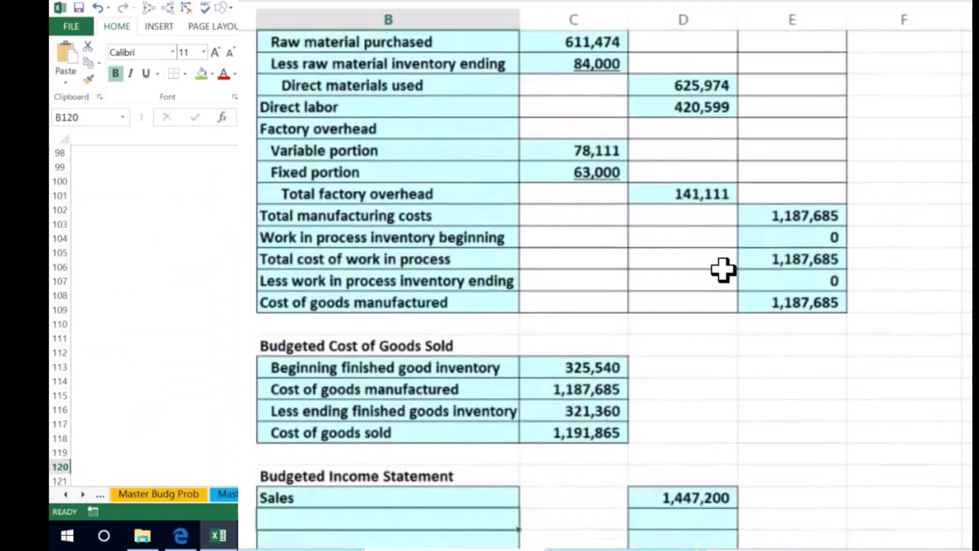
scroll(723, 268, down, 3)
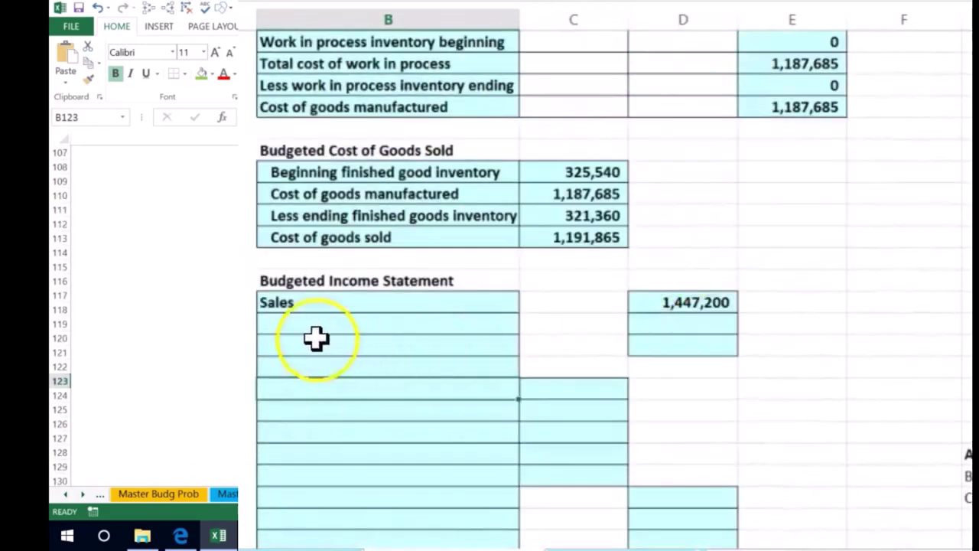
click(311, 325)
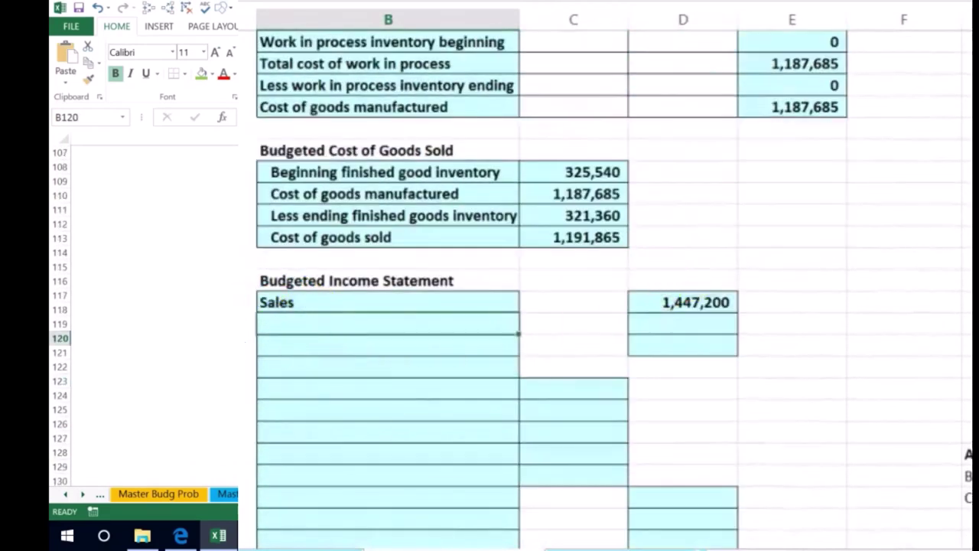
text(=)
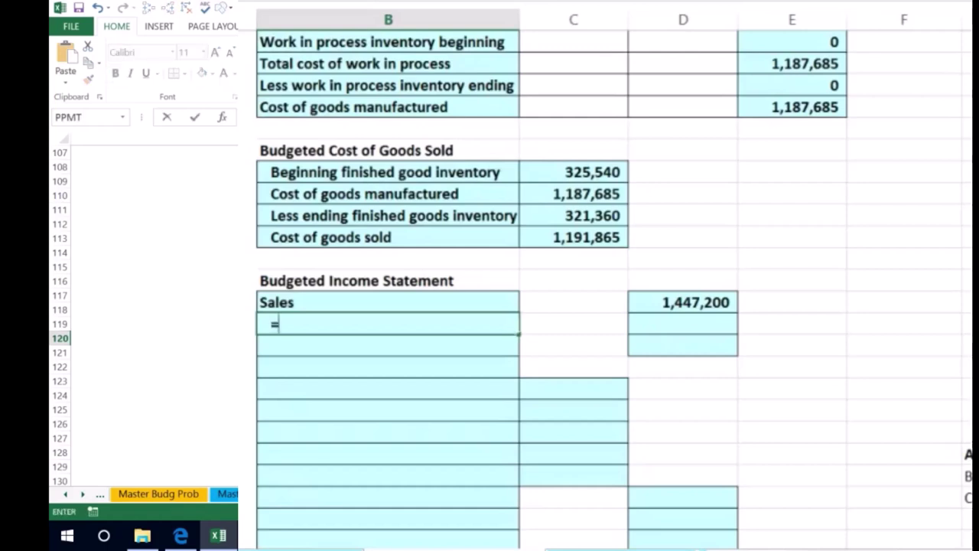
click(306, 237)
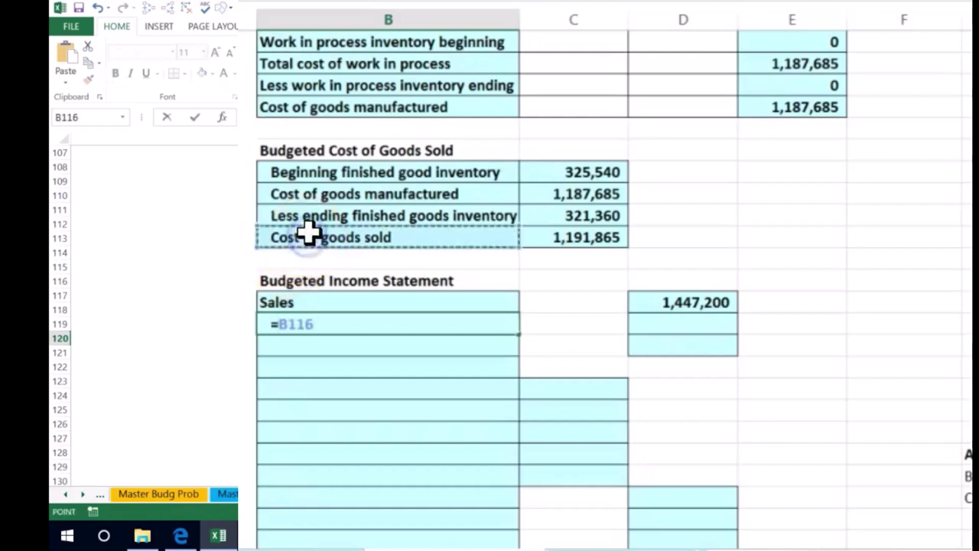
key(Return)
key(Up)
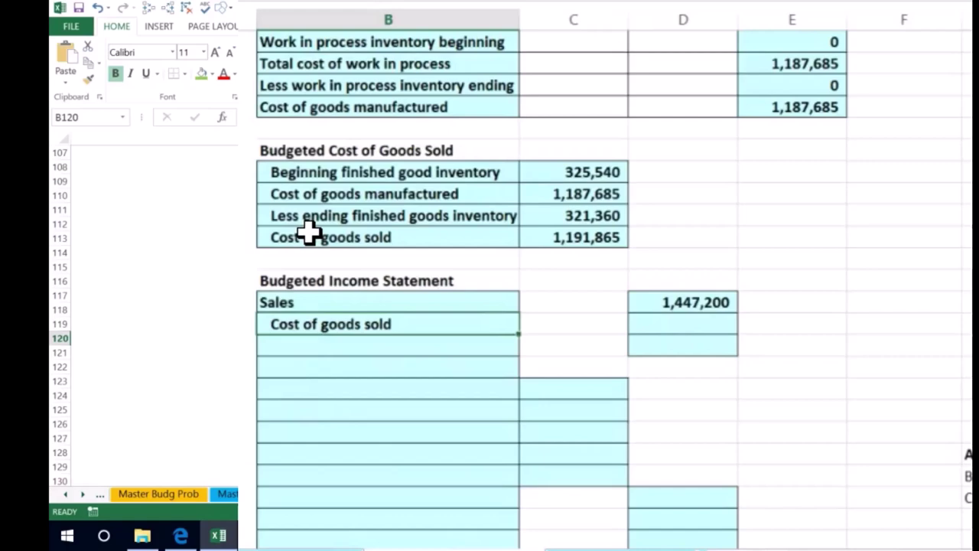
key(Right)
key(Right)
scroll(309, 233, down, 1)
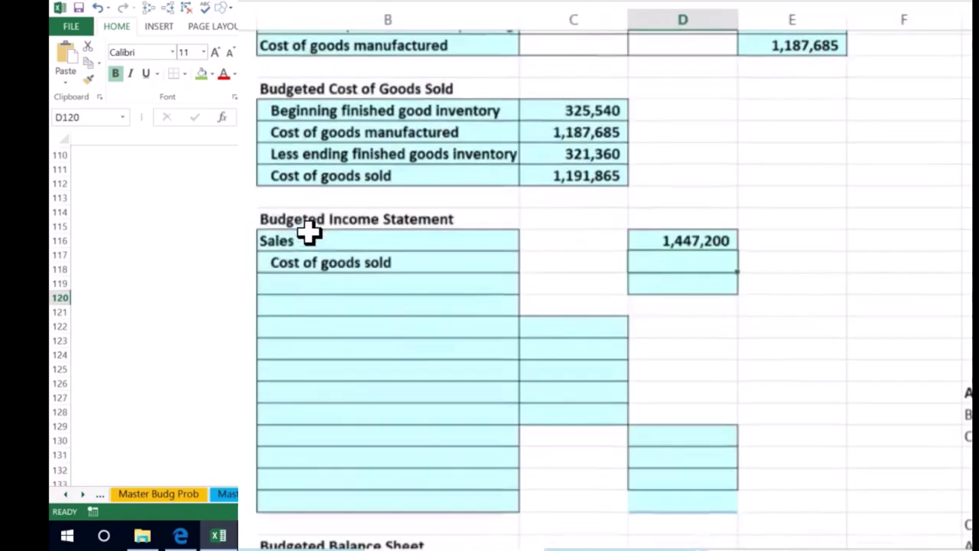
text(=)
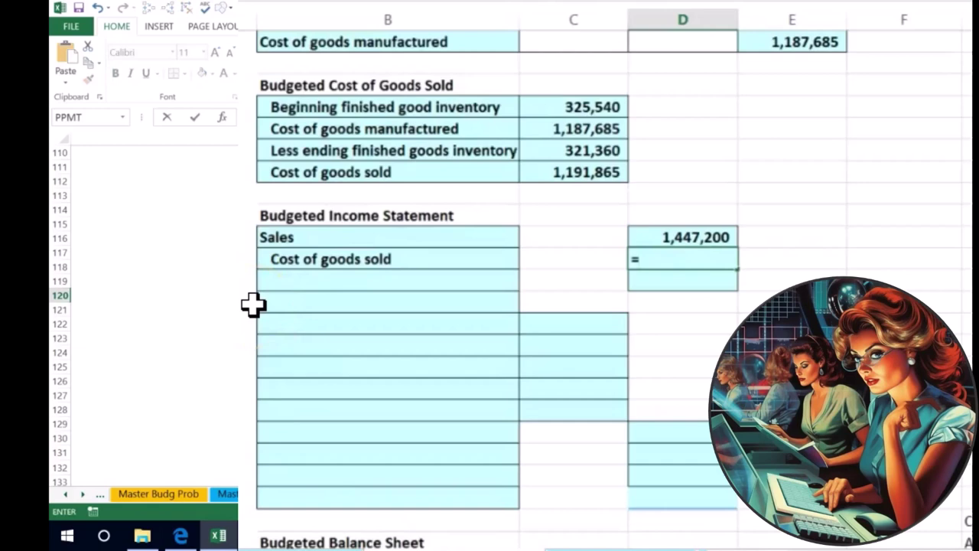
click(565, 170)
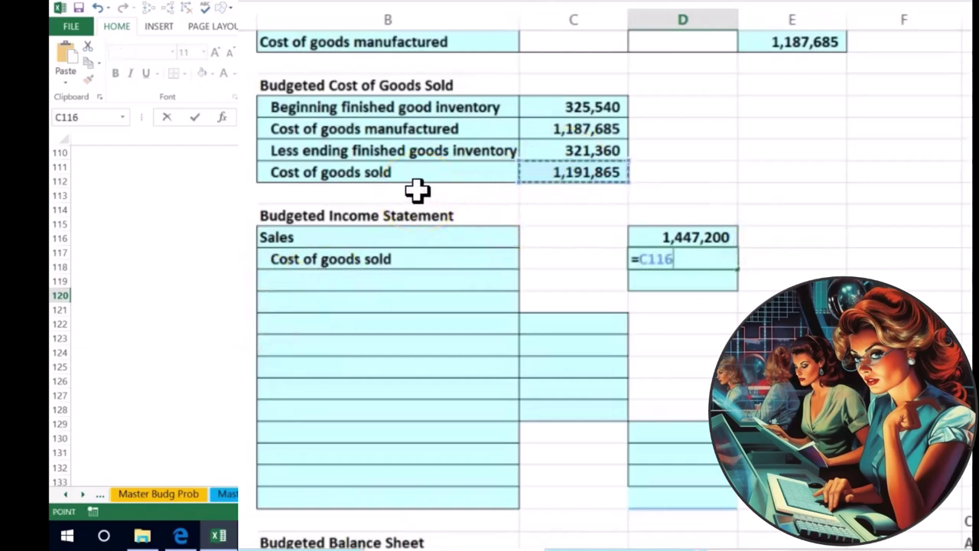
key(Return)
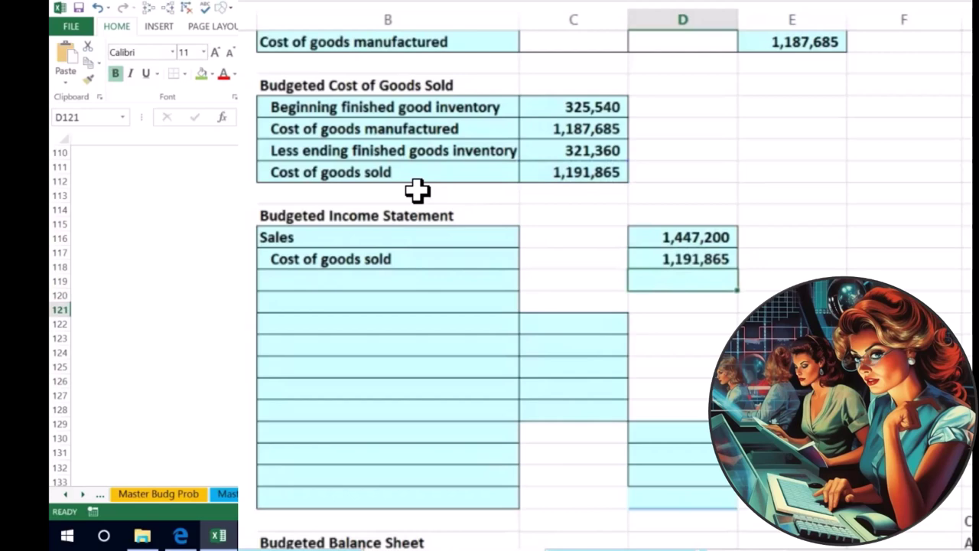
key(Left)
key(Left)
key(Up)
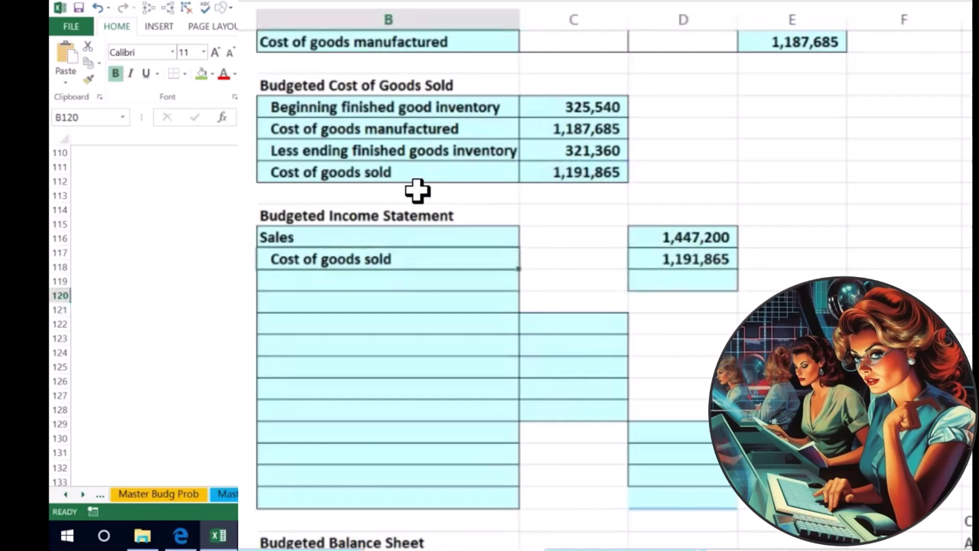
Undo the accidental overwrite and add Gross profit of 255,335 as Sales minus Cost of goods sold.
text(Gro)
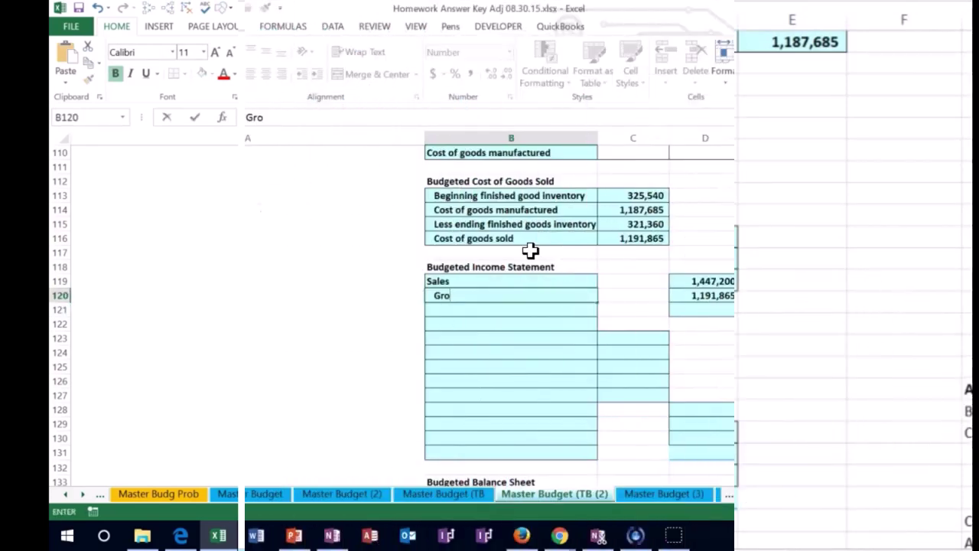
key(Return)
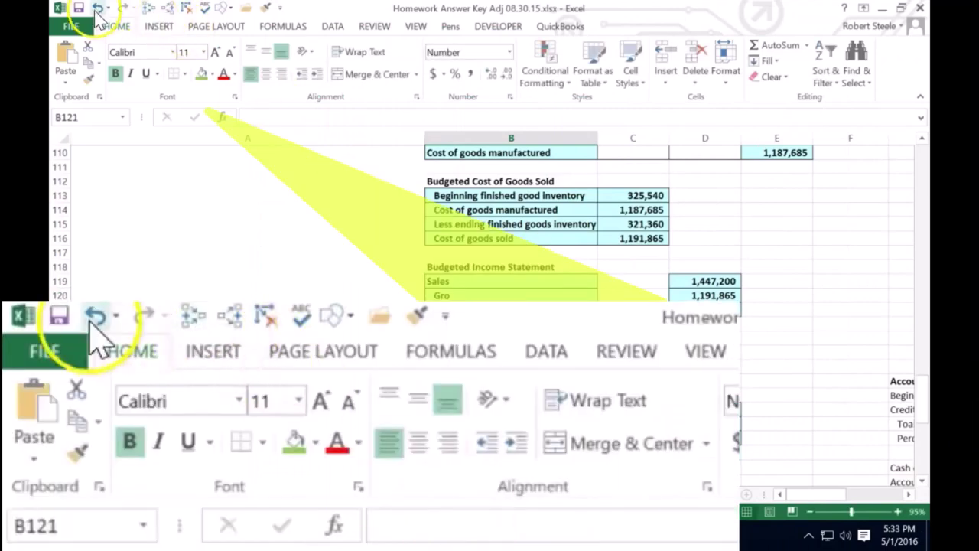
click(98, 8)
text(Grtos)
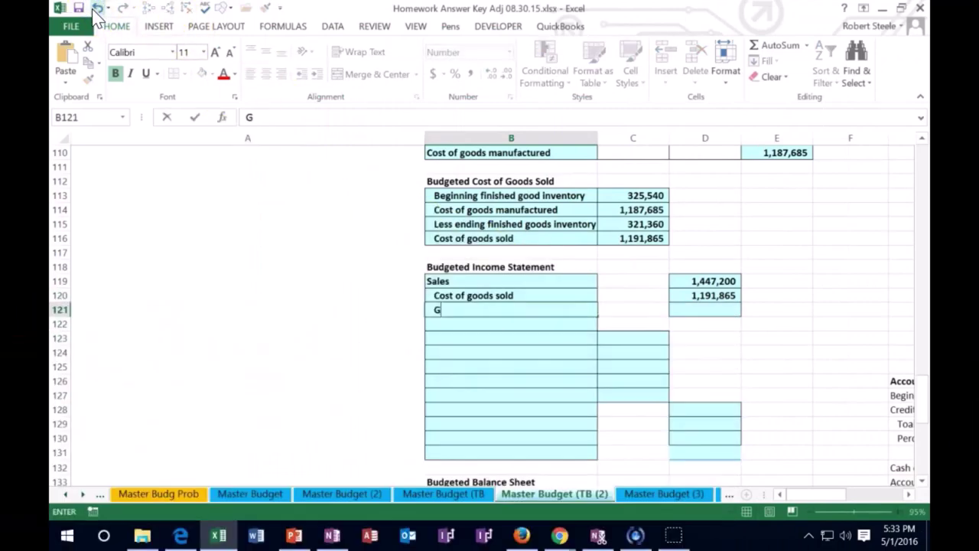
key(BackSpace)
key(BackSpace)
key(BackSpace)
text(oss profit)
key(Tab)
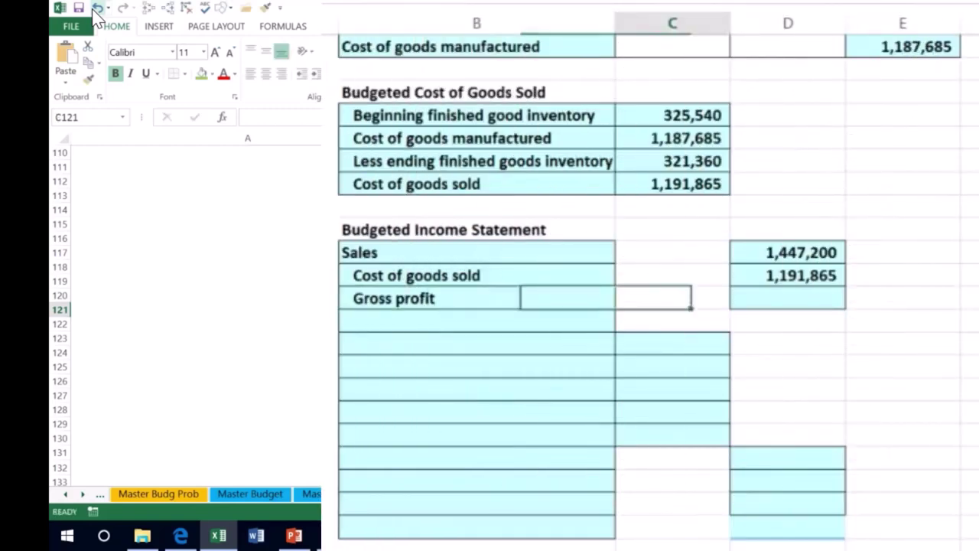
key(Tab)
text(=)
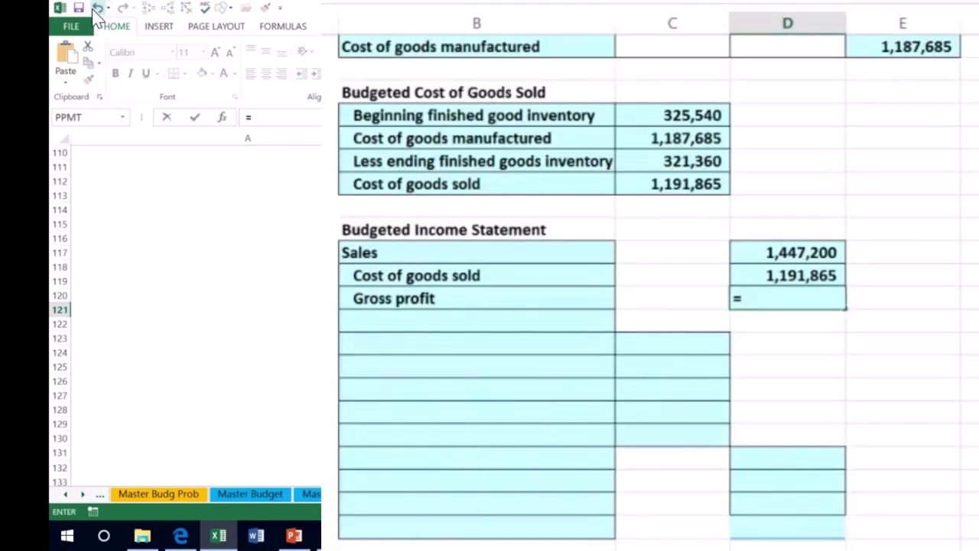
click(756, 253)
text(-)
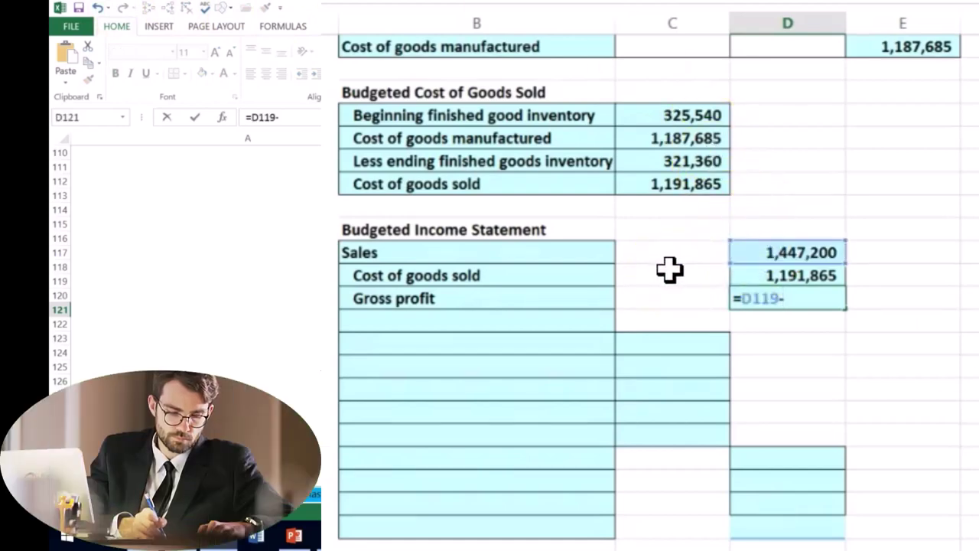
click(757, 274)
key(Return)
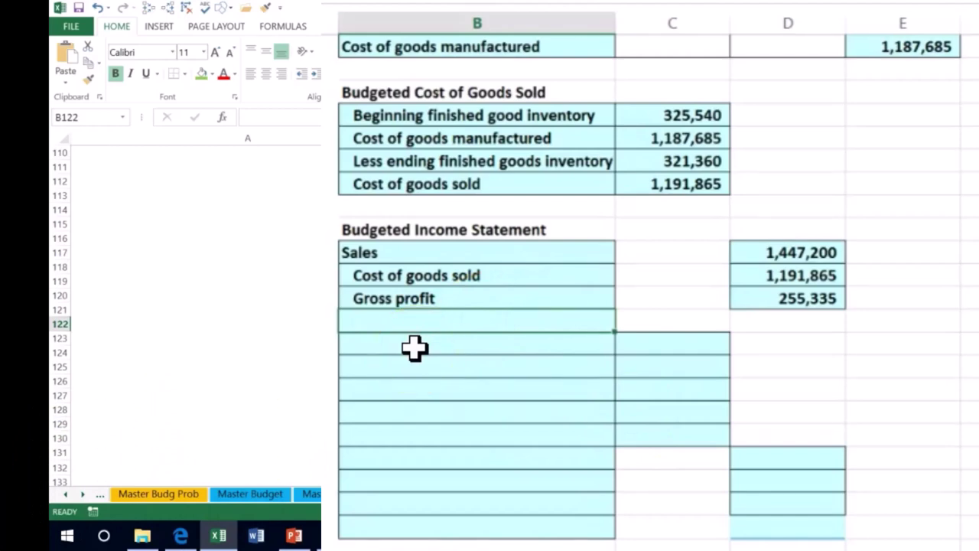
Type the 'Operating expenses:' heading and begin the Sale commission label below it.
text(Operating expenses:)
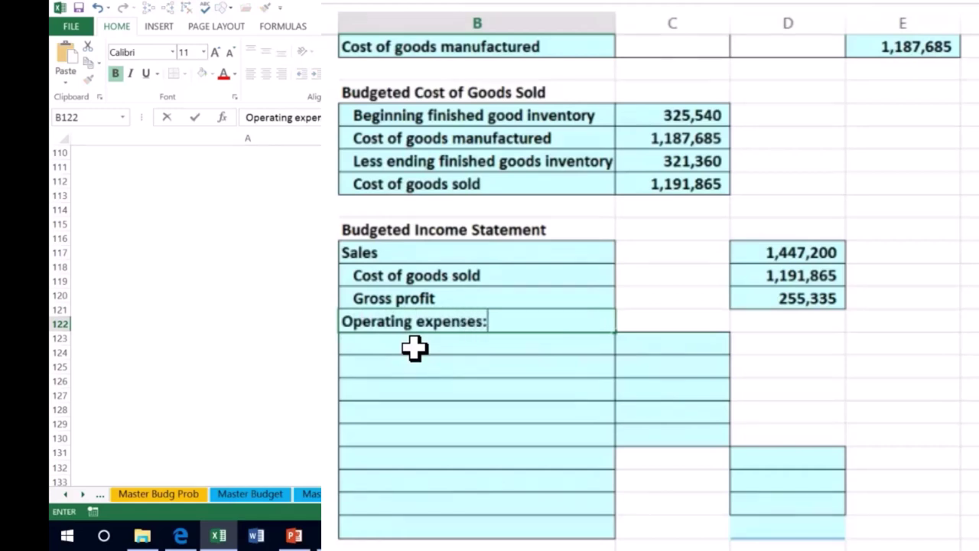
key(Return)
text(Sale commission)
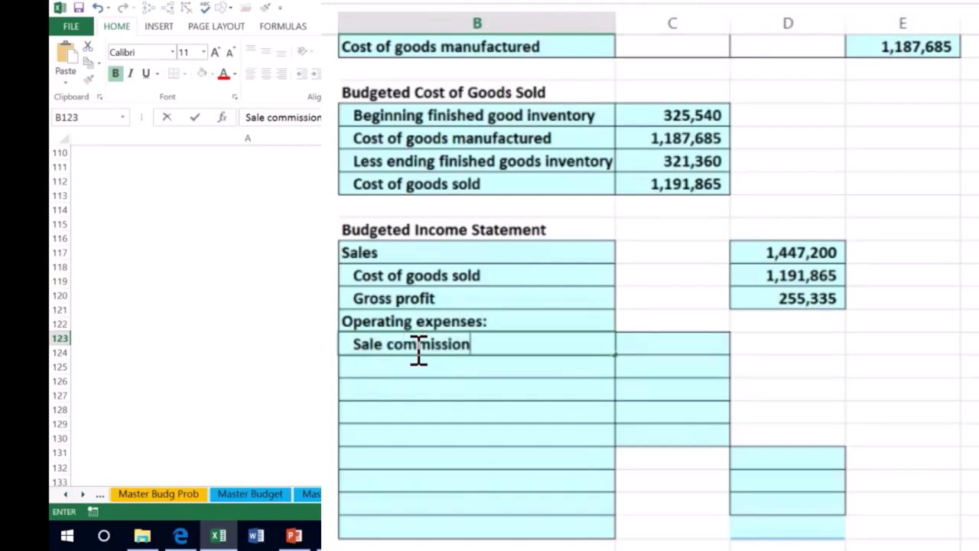
Give Sale commission an amount of 130,248 using =SUM(C52:E52) over July–September commissions.
key(Tab)
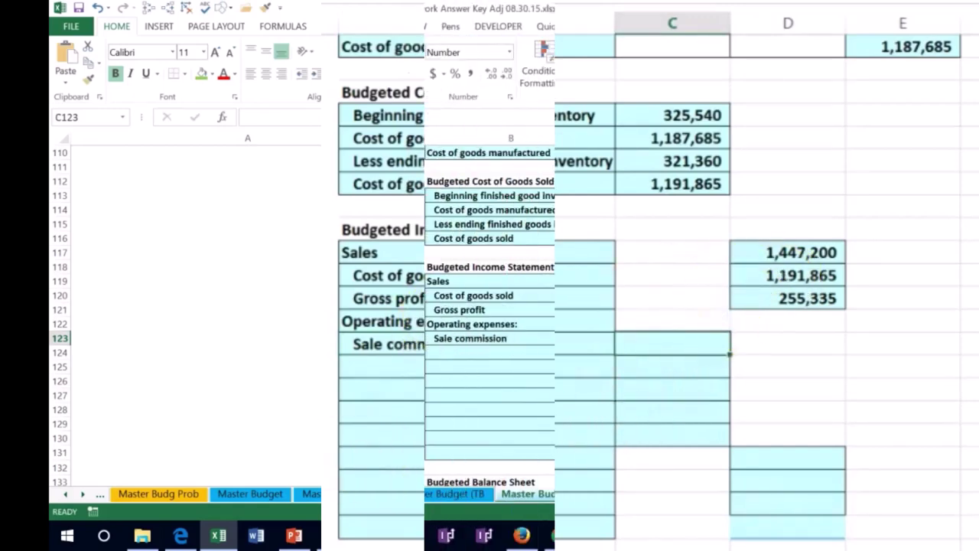
text(=)
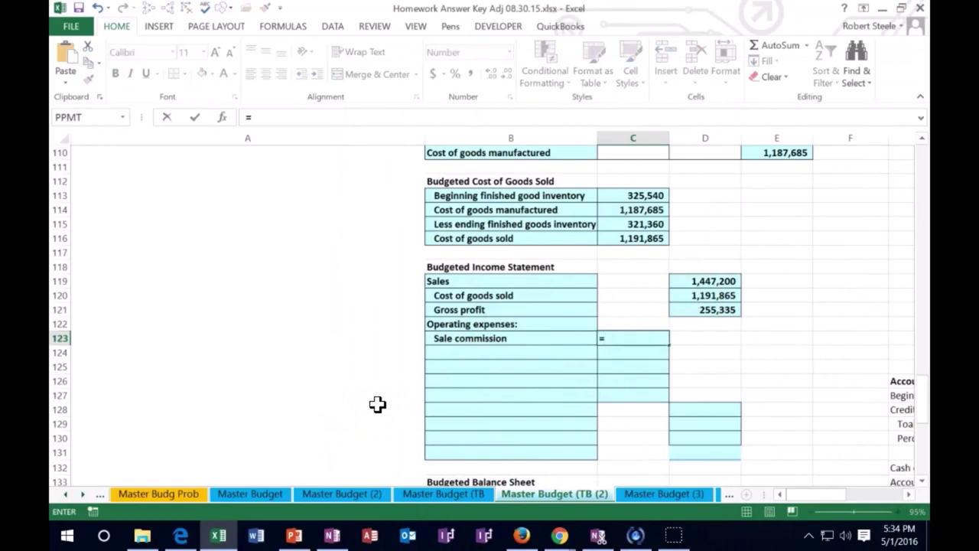
scroll(382, 403, up, 8)
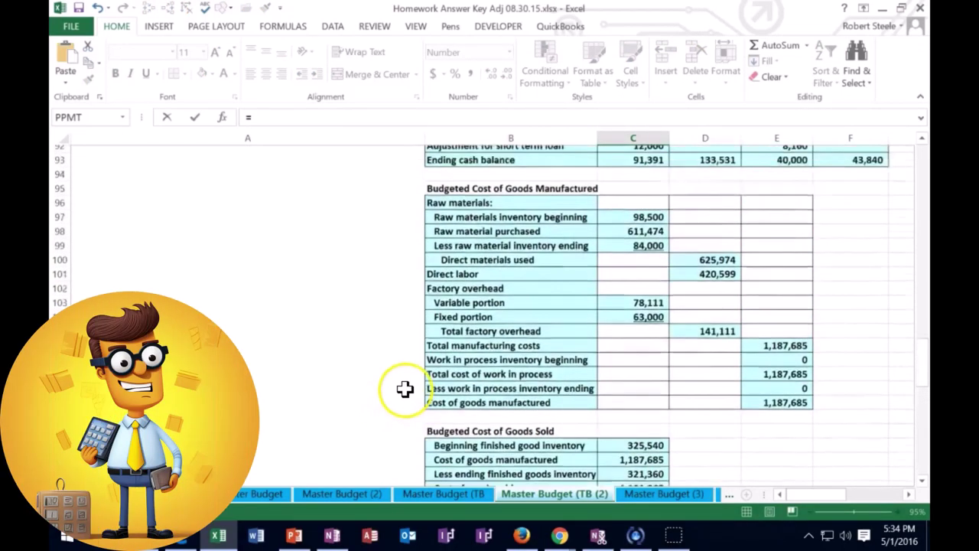
scroll(405, 391, up, 11)
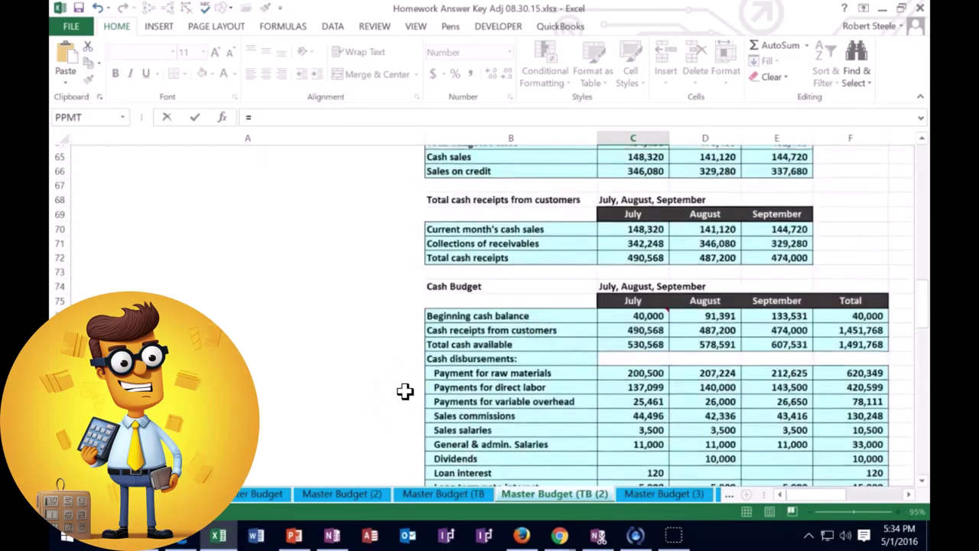
scroll(405, 391, up, 4)
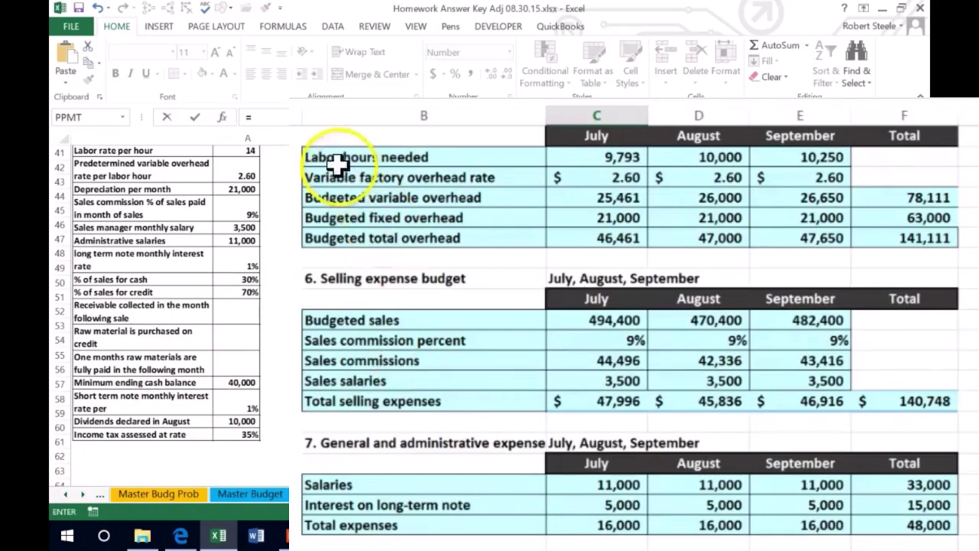
click(309, 120)
text(sum()
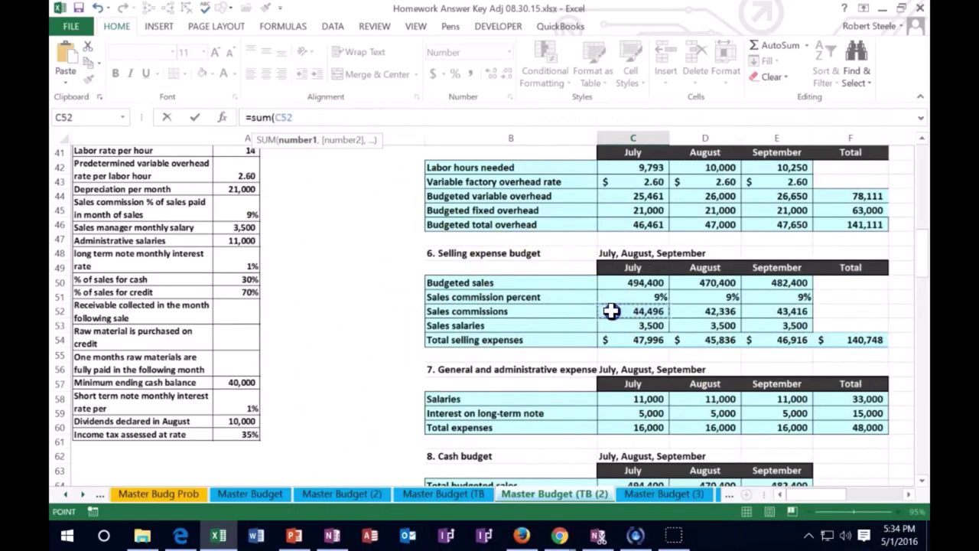
drag(681, 312, 776, 313)
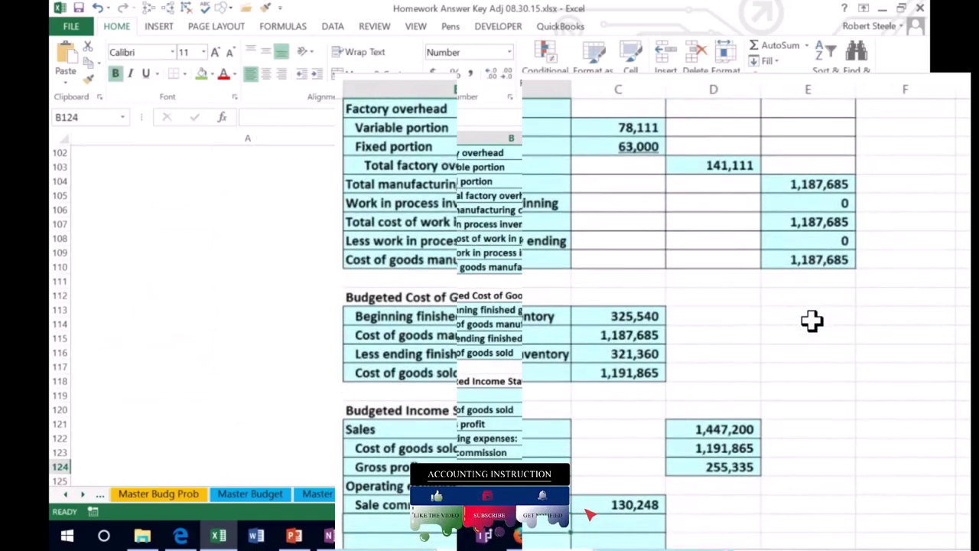
Add Sales salaries of 10,500 as =SUM(C53:E53) over the three monthly salaries.
text(Sales)
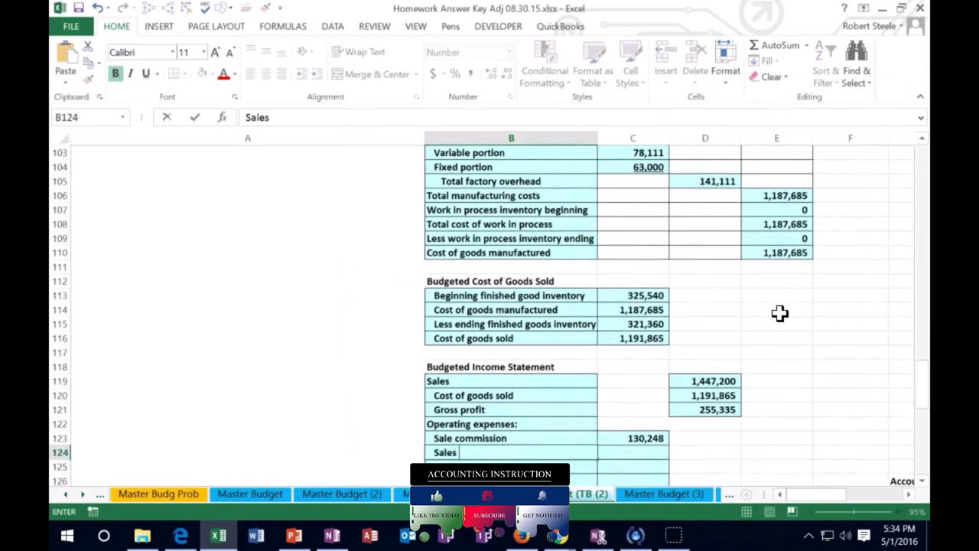
text( salarie)
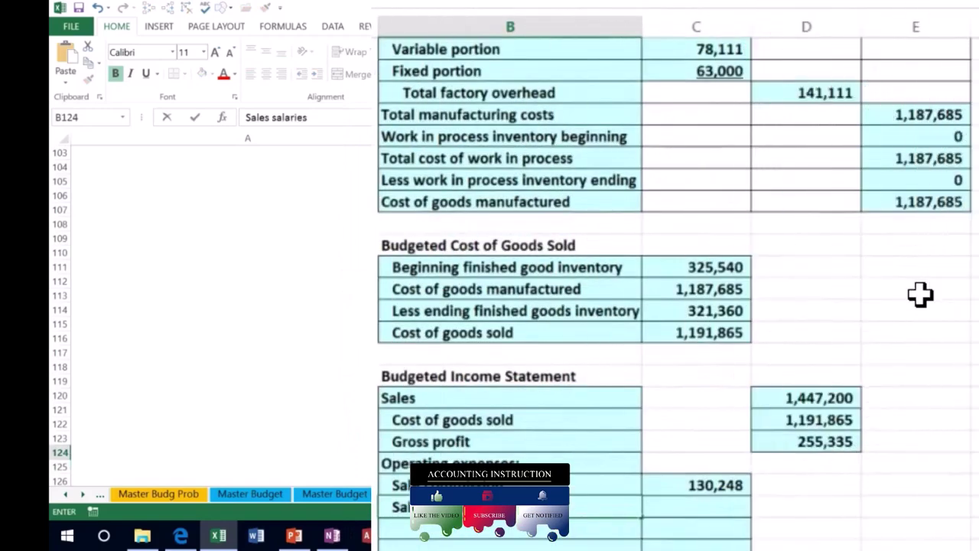
text(s)
key(Tab)
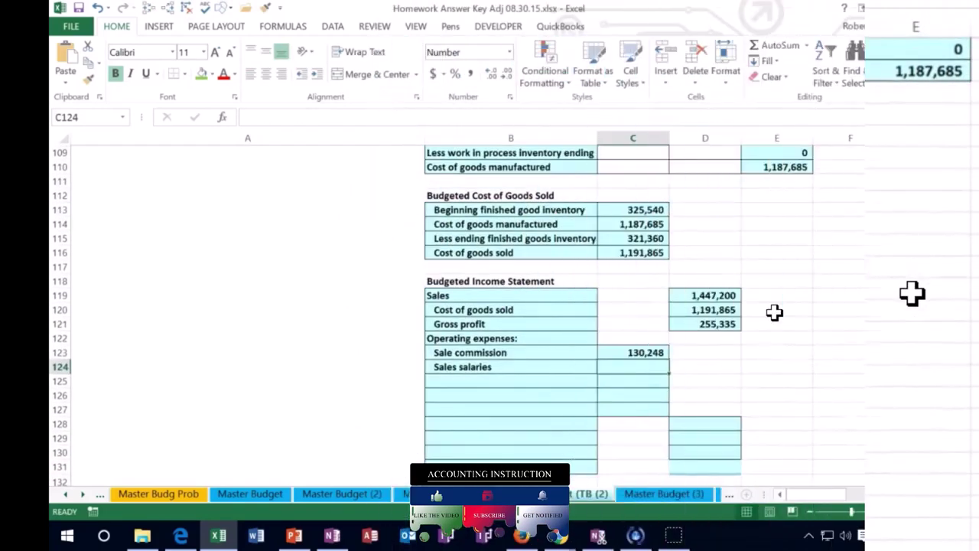
text(=)
scroll(774, 312, up, 10)
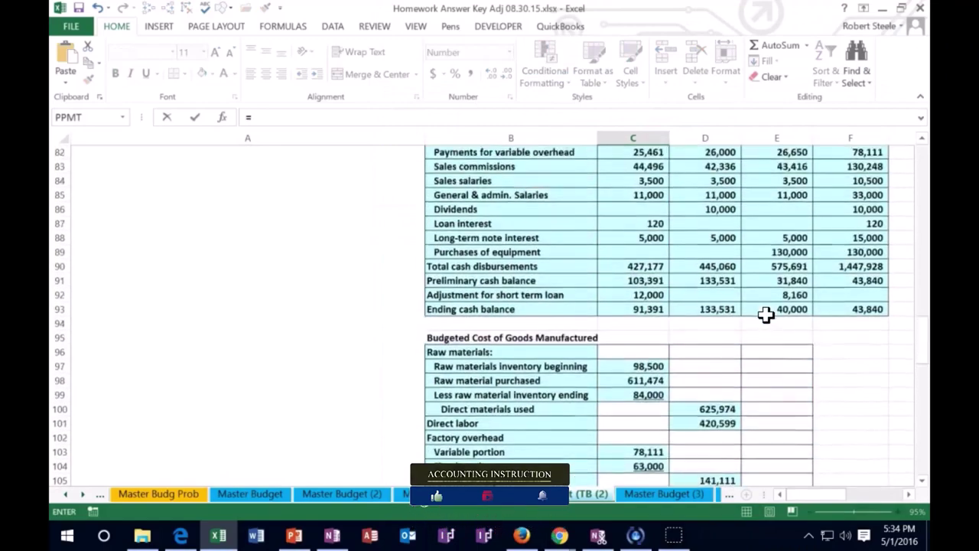
scroll(765, 315, up, 10)
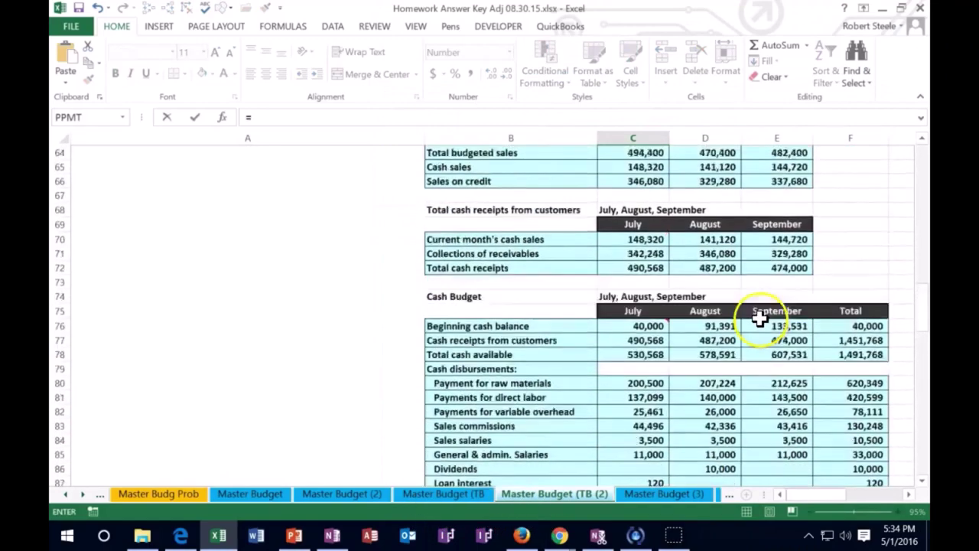
scroll(724, 340, up, 3)
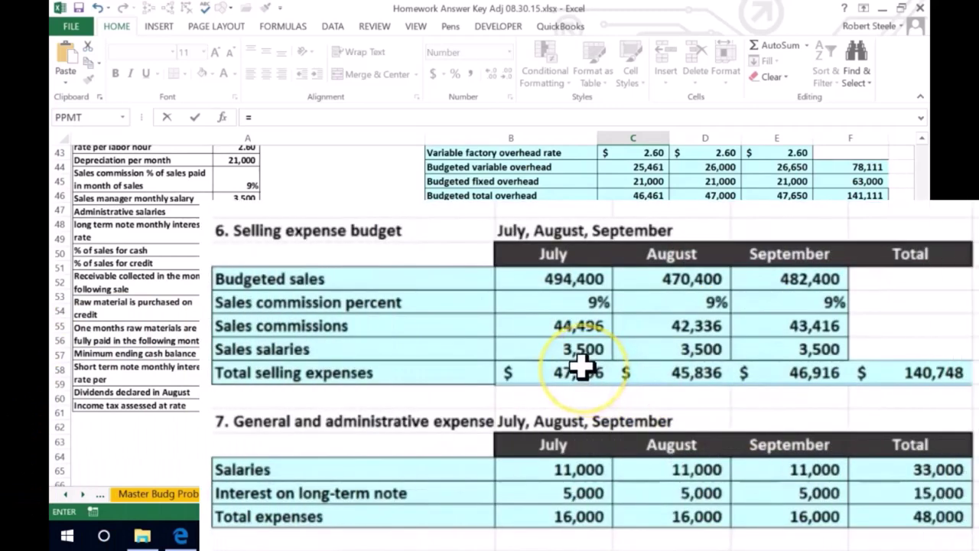
text(sum()
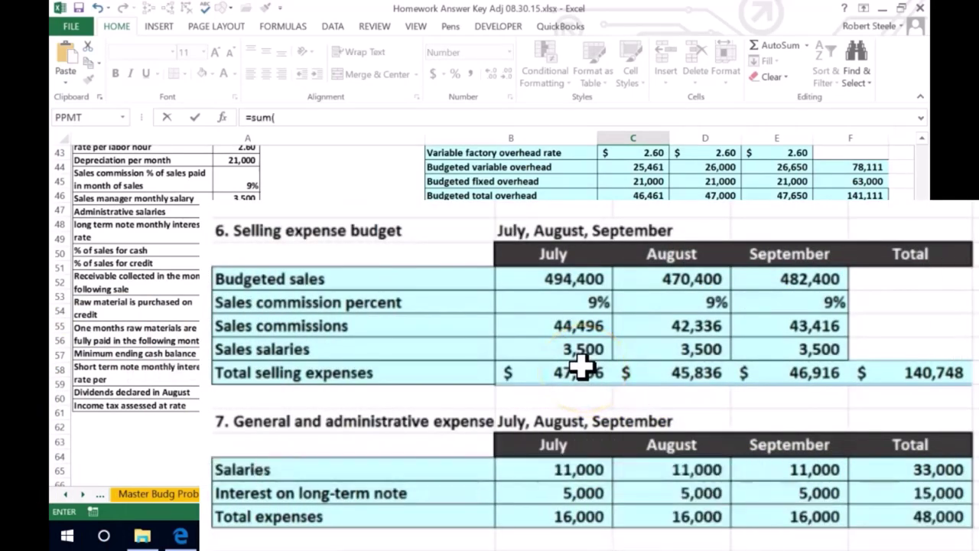
drag(561, 349, 902, 347)
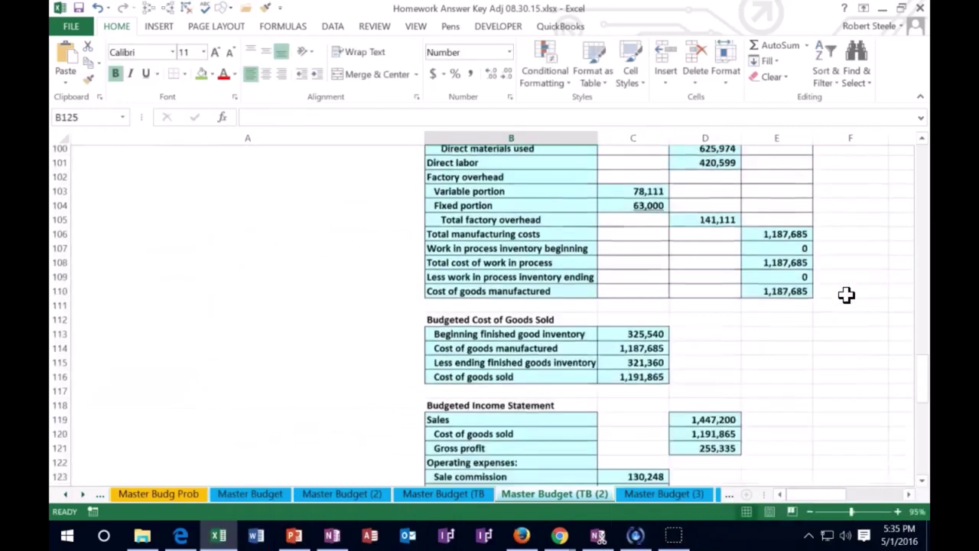
scroll(846, 294, down, 1)
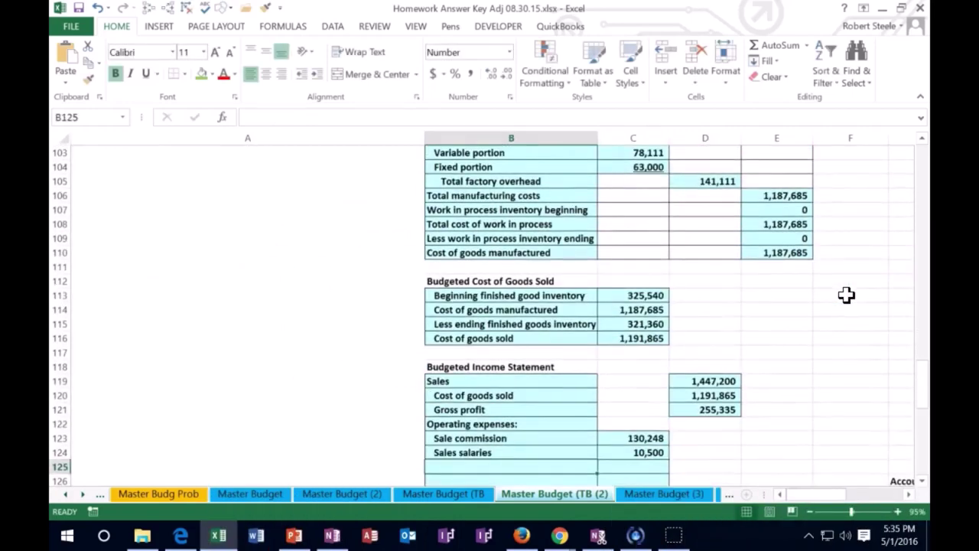
Add General administrative salaries of 33,000 using =SUM(C58:E58) over July–September.
text(General)
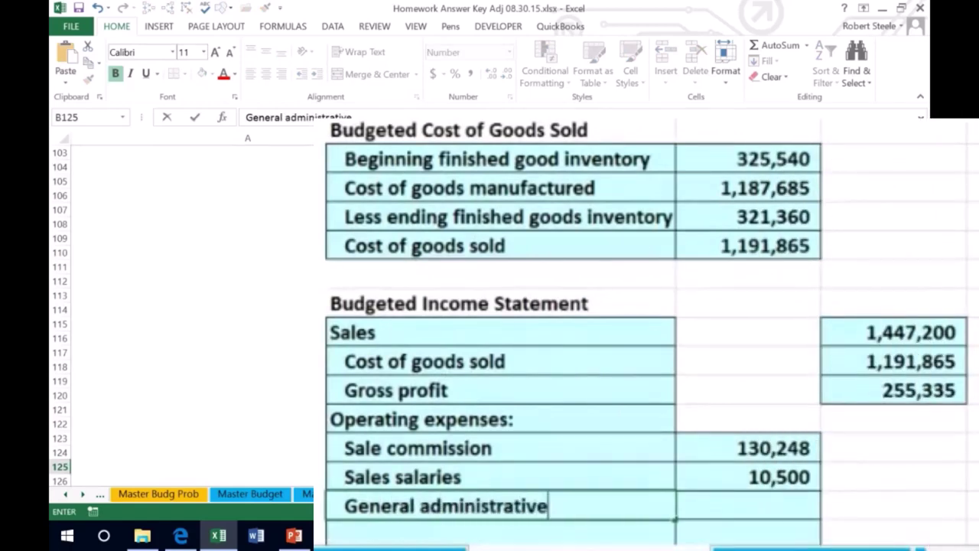
text(administrative salarie)
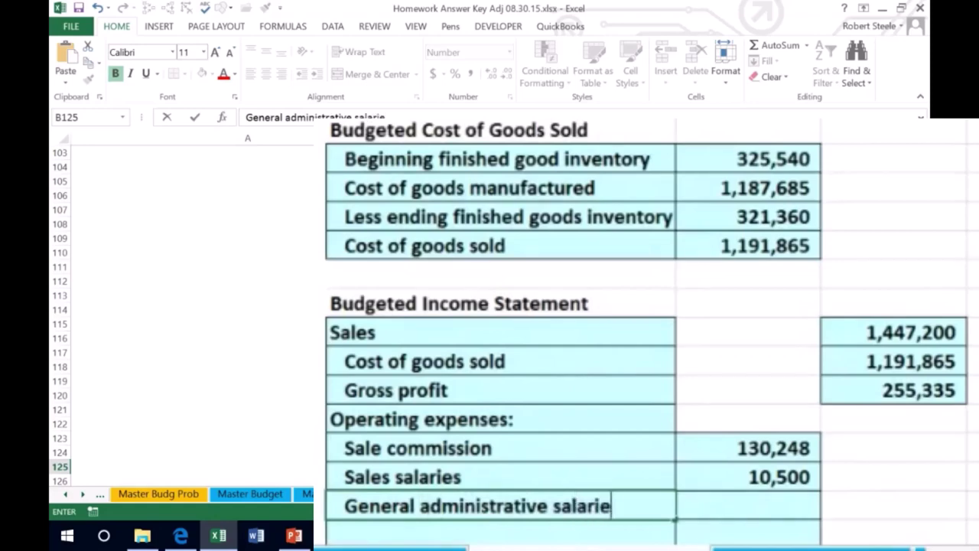
text(s)
key(Tab)
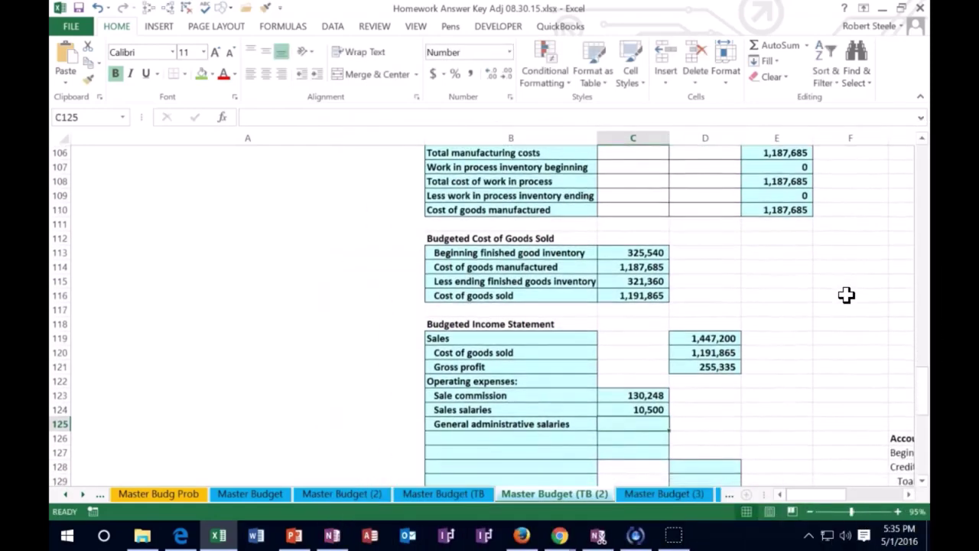
text(=)
scroll(731, 377, up, 3)
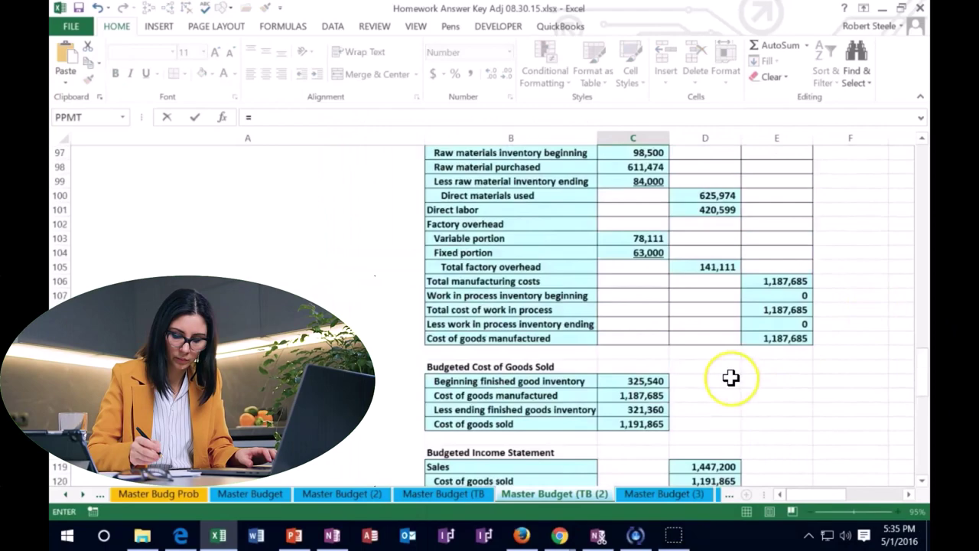
scroll(730, 377, up, 7)
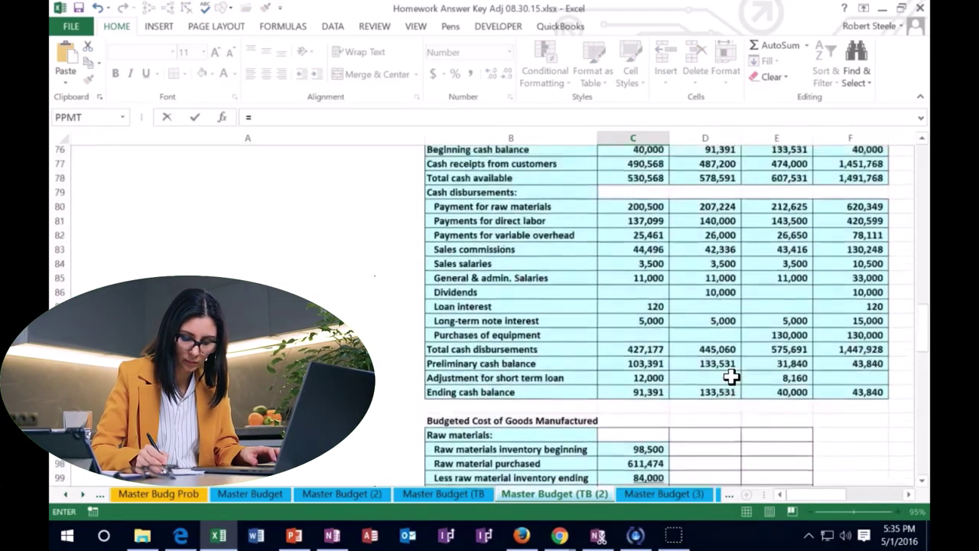
scroll(730, 377, up, 7)
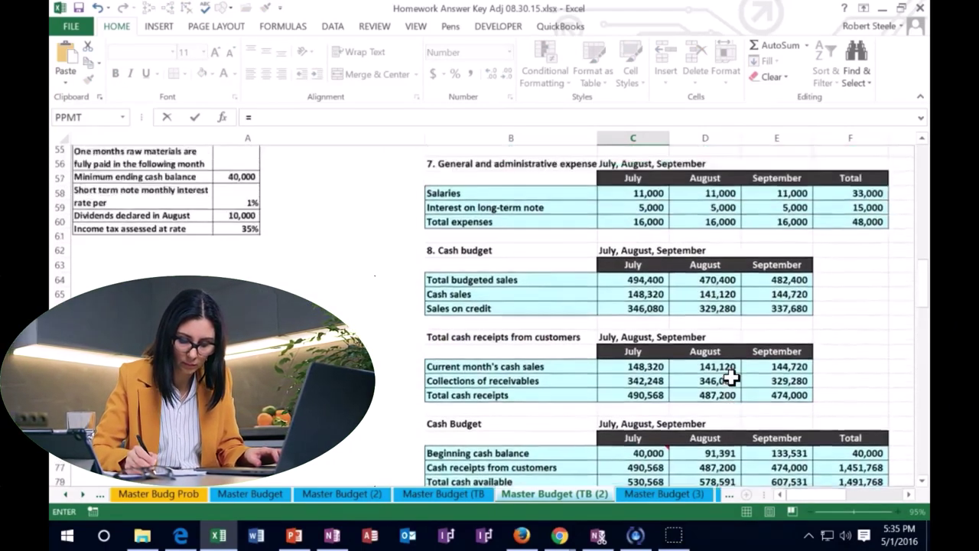
scroll(730, 377, up, 2)
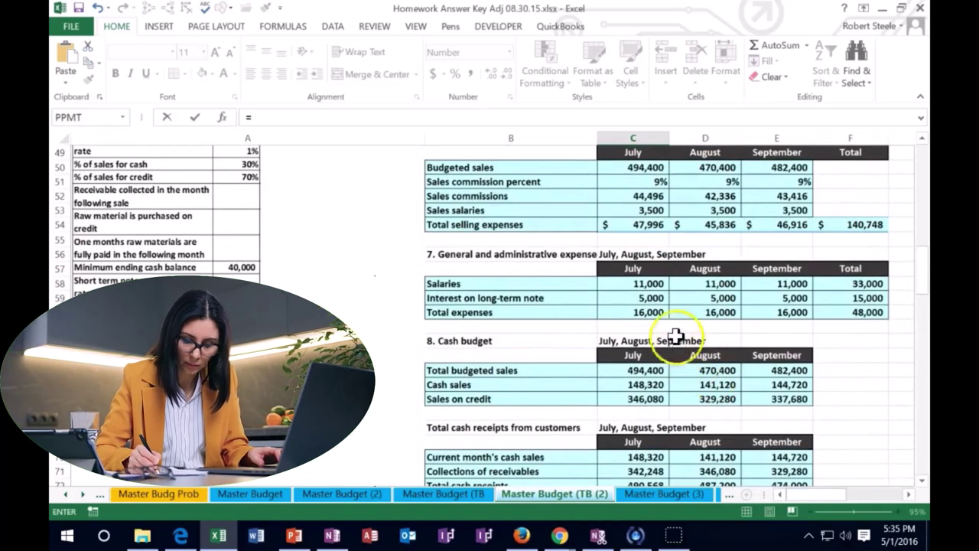
click(648, 296)
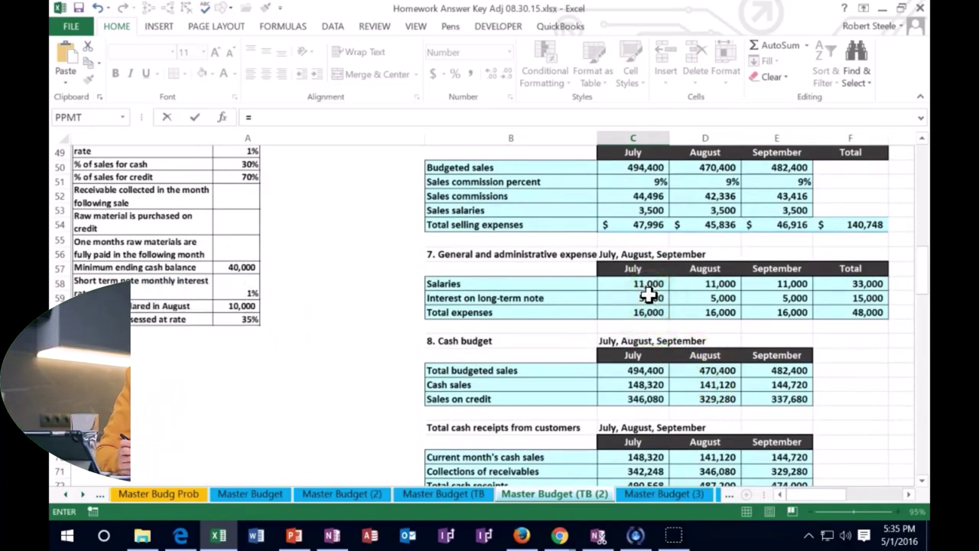
click(333, 116)
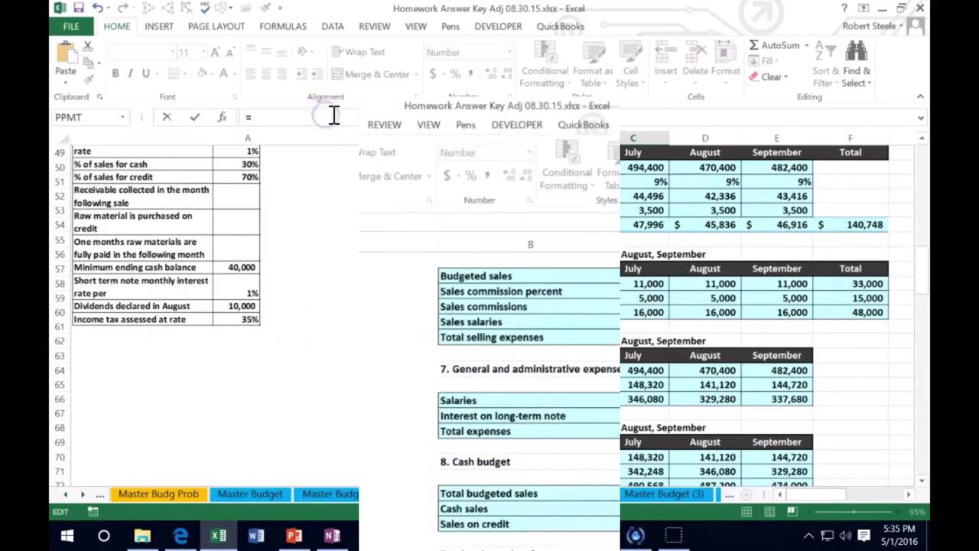
text(sum()
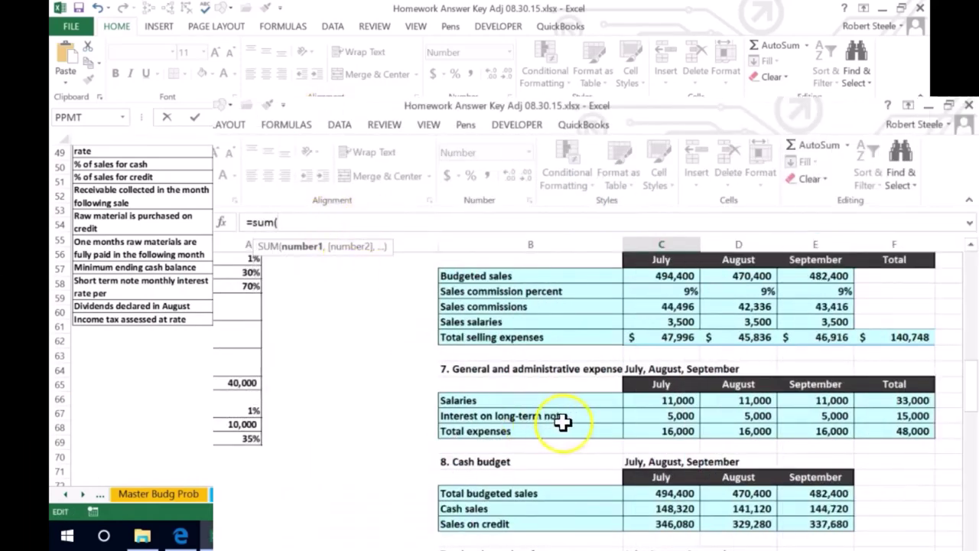
drag(651, 401, 811, 400)
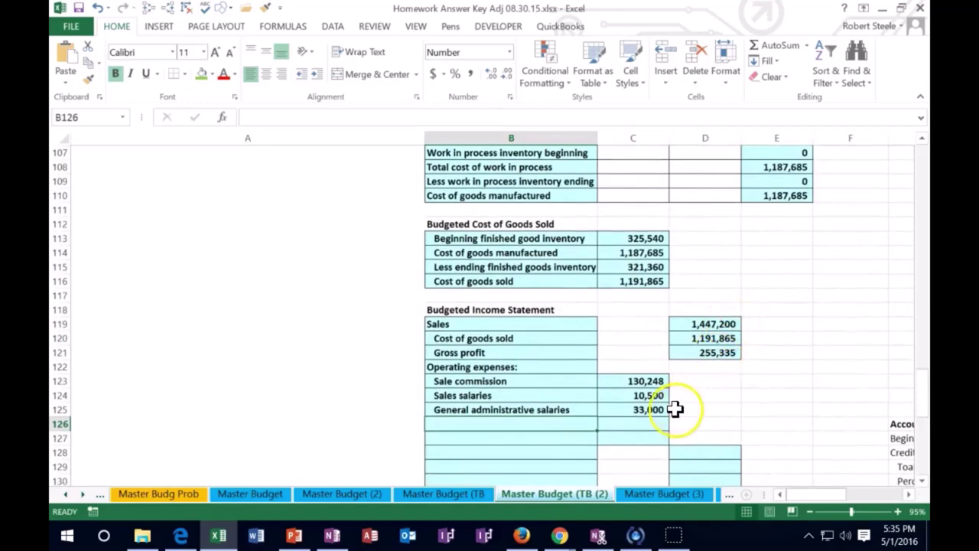
Add Long term note interest of 15,000, linked to the cash budget's quarter total in F88.
text(Long term note interest)
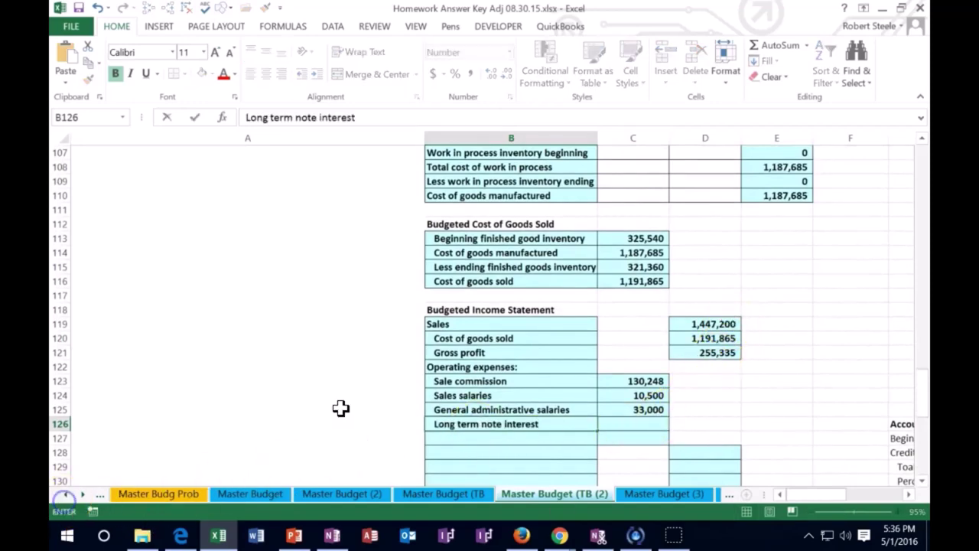
scroll(334, 411, down, 1)
key(Tab)
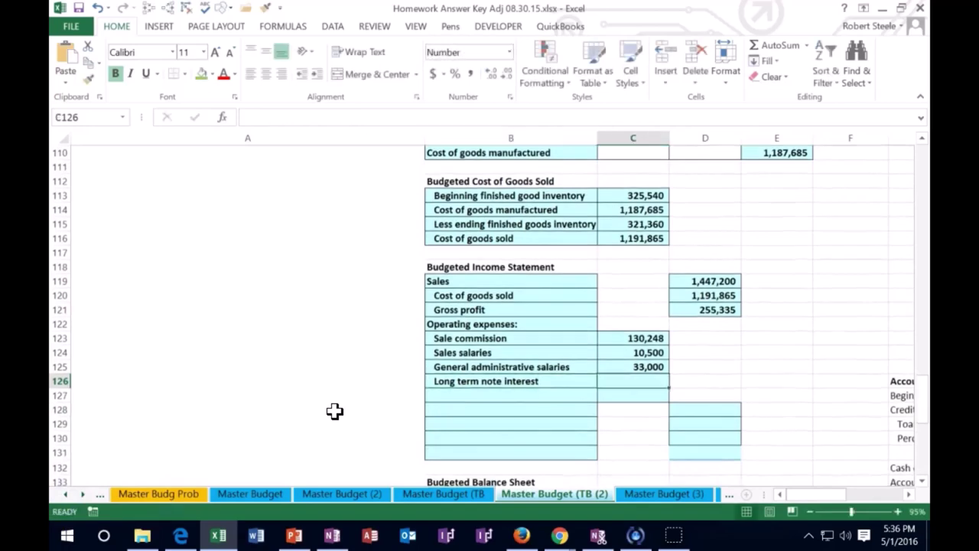
text(=)
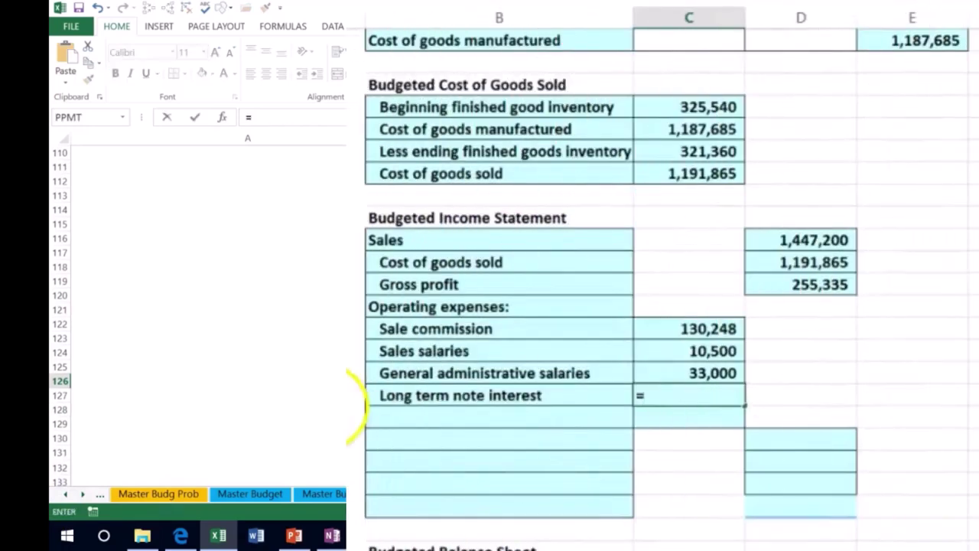
scroll(375, 405, up, 9)
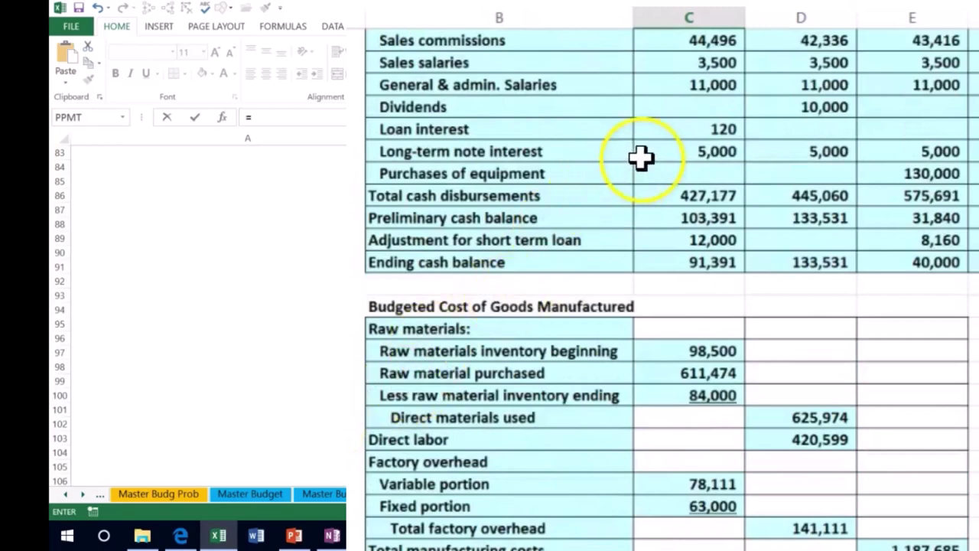
click(975, 152)
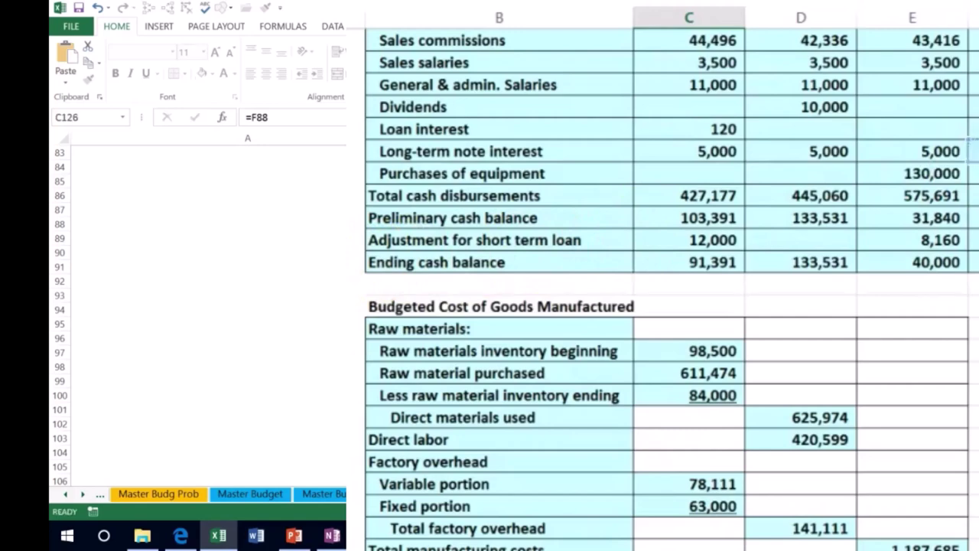
key(Return)
scroll(199, 313, down, 1)
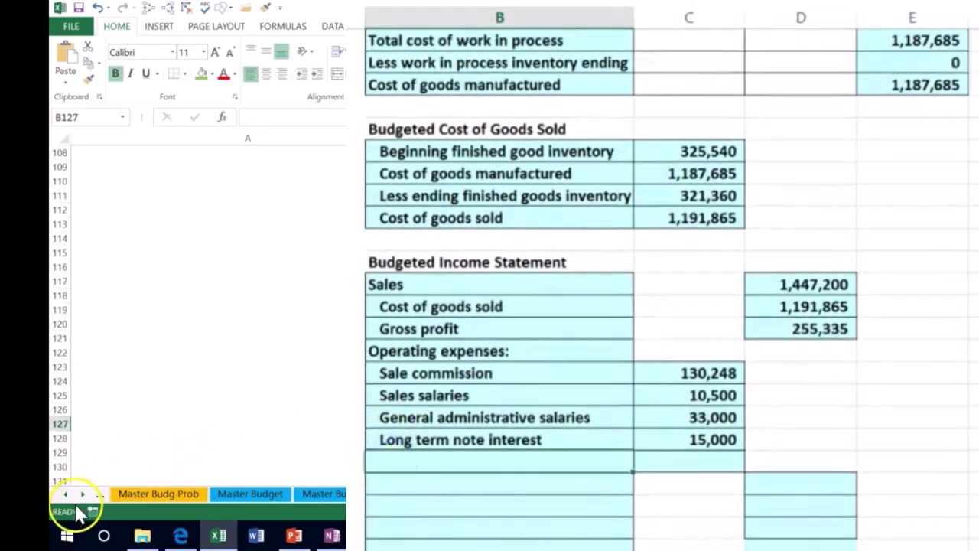
Add Short term note interest of 120, linked to the cash budget loan interest total.
text(Shor term not interes)
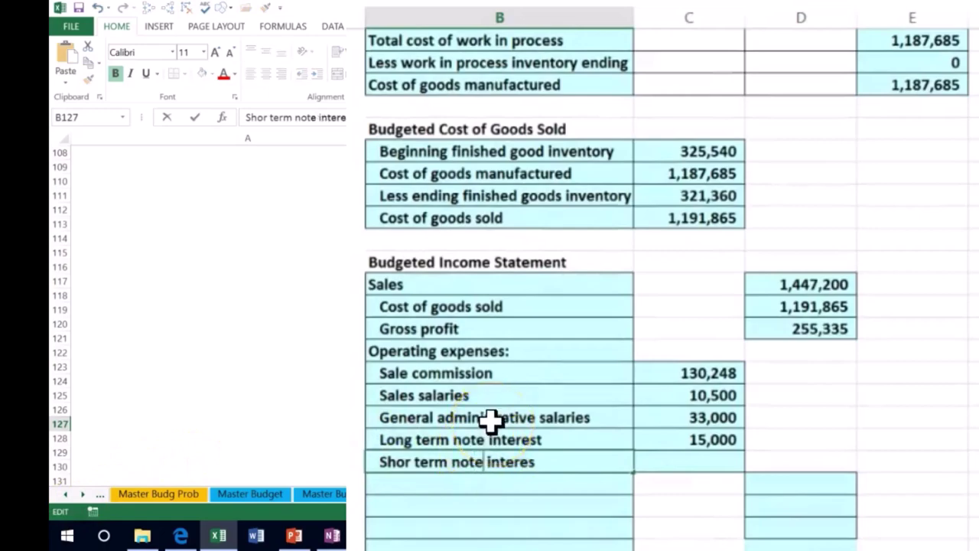
key(Tab)
text(=)
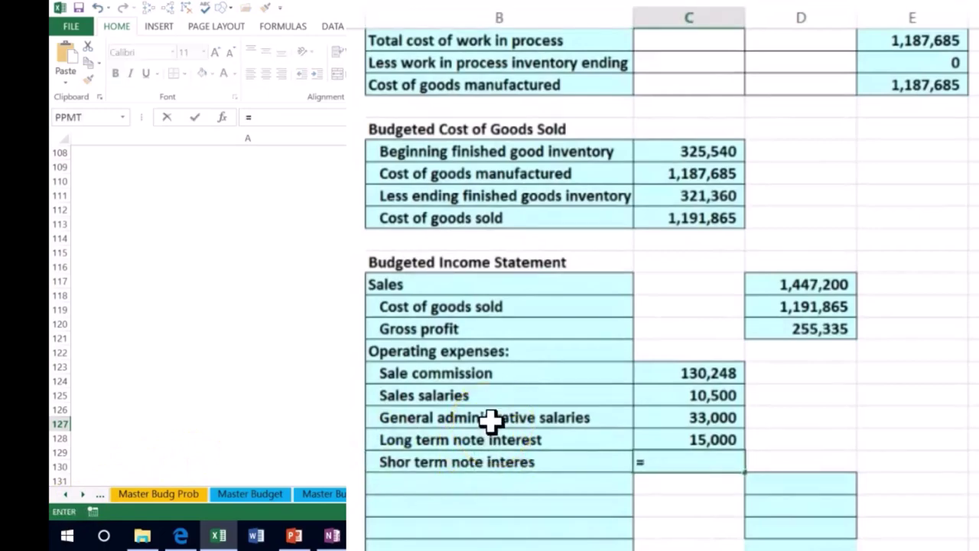
scroll(490, 418, up, 7)
scroll(496, 416, up, 2)
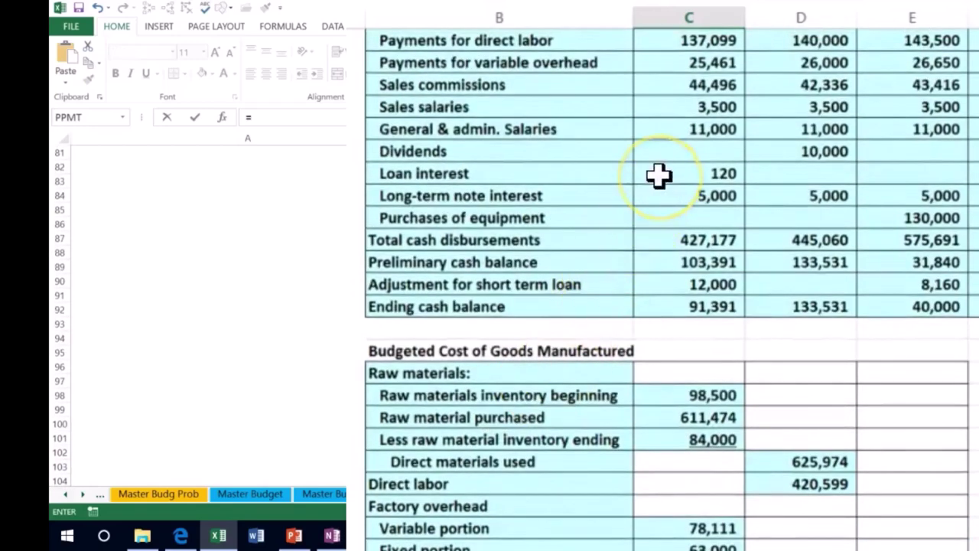
scroll(658, 175, up, 2)
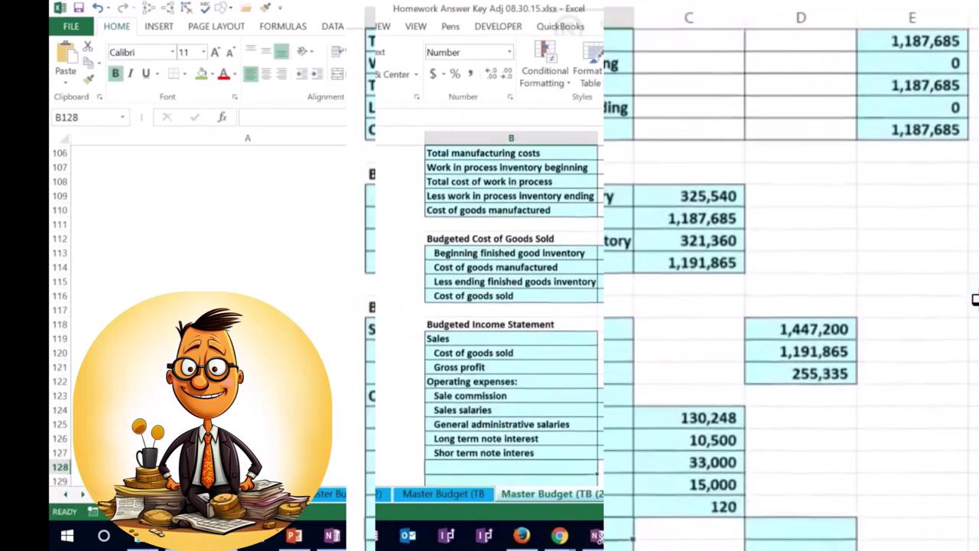
scroll(790, 317, down, 2)
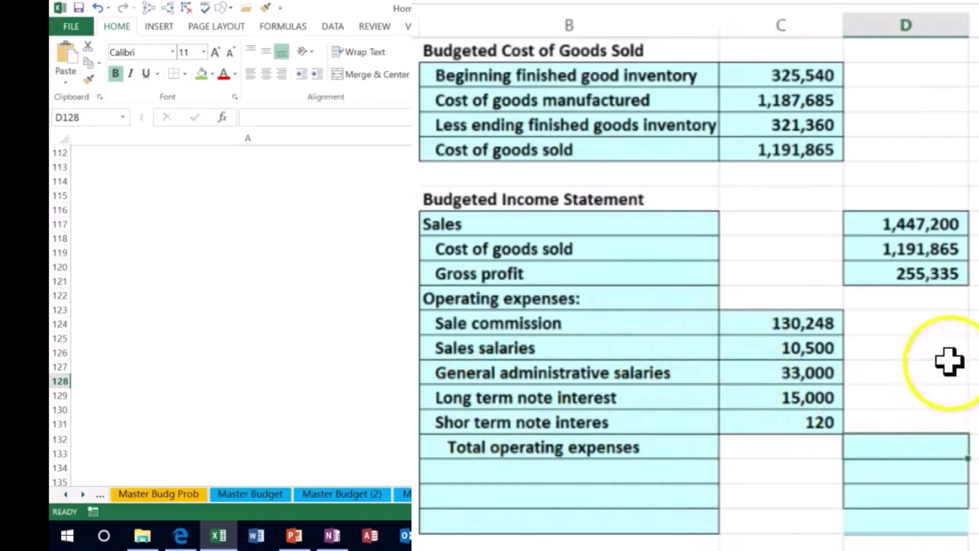
Sum the five operating expense amounts into Total operating expenses of 188,868.
text(=)
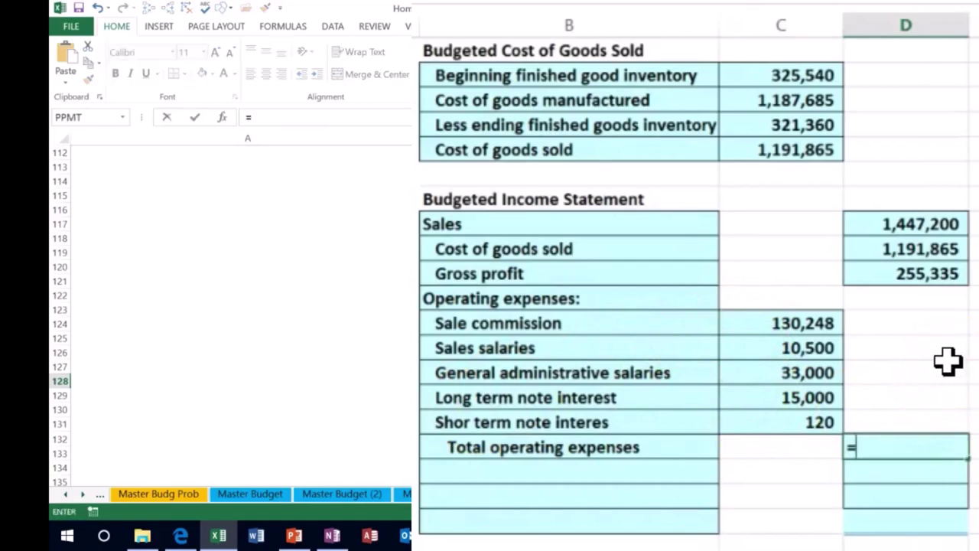
text(sum()
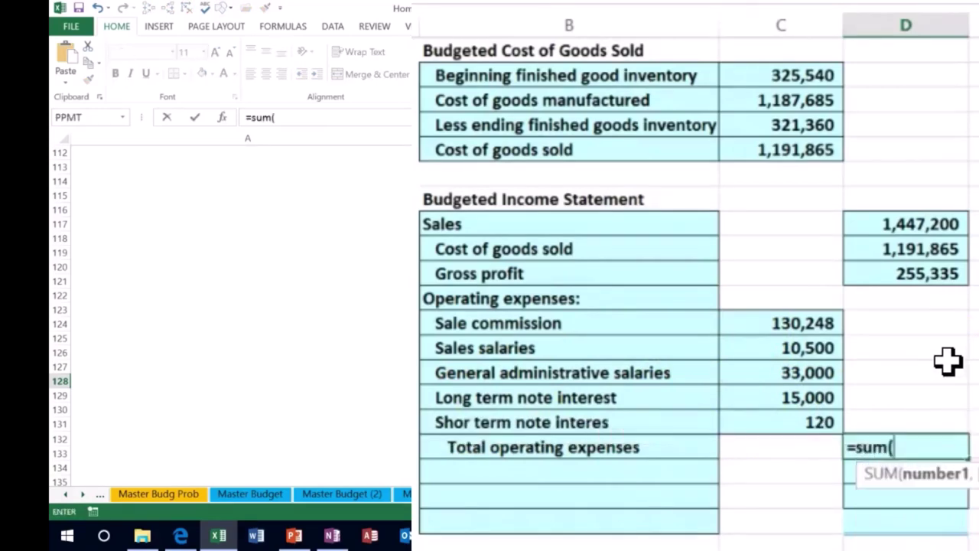
drag(805, 325, 804, 422)
key(Return)
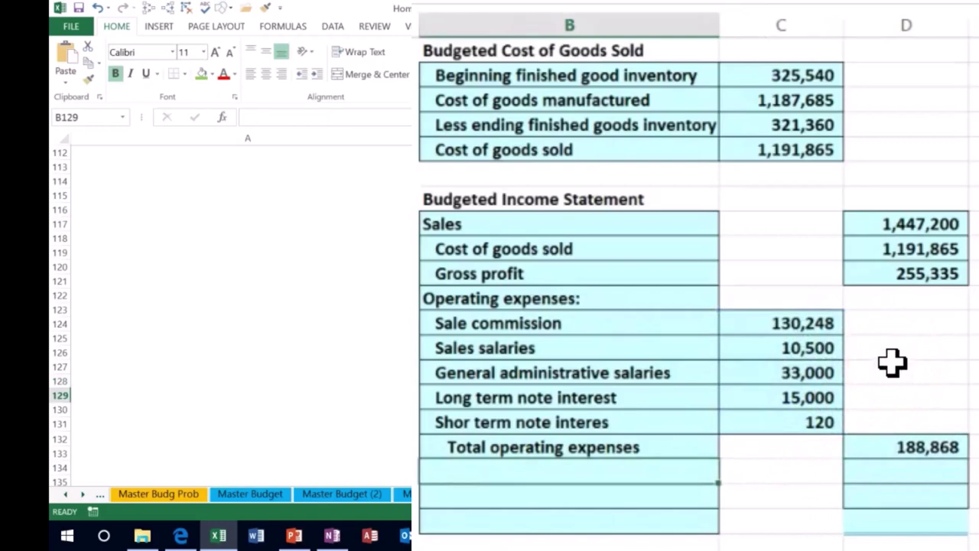
Underline the 120 short term note interest amount.
click(790, 422)
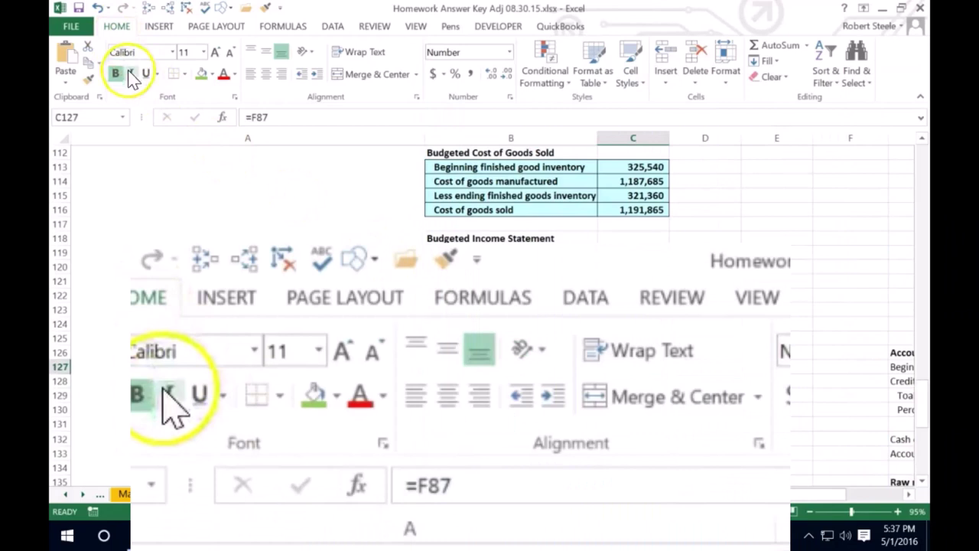
click(145, 74)
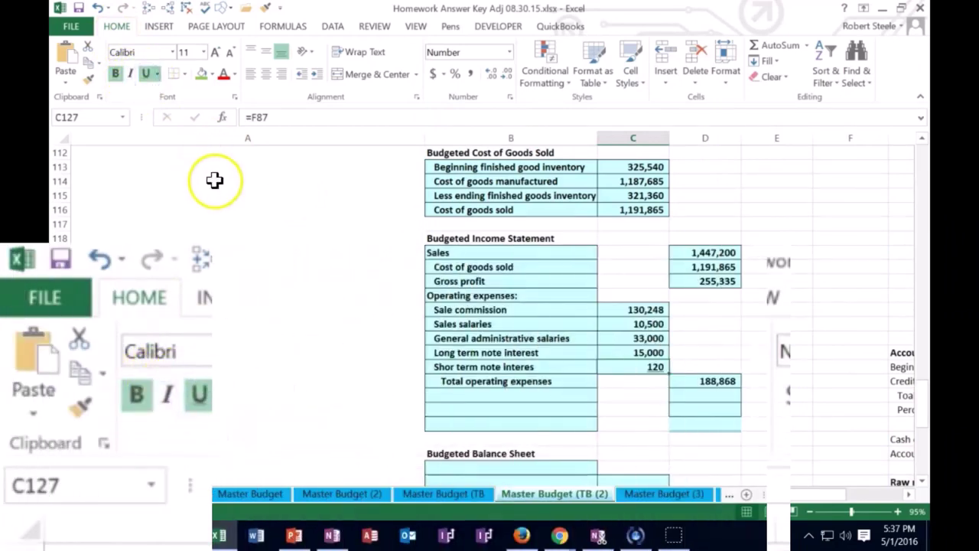
click(455, 395)
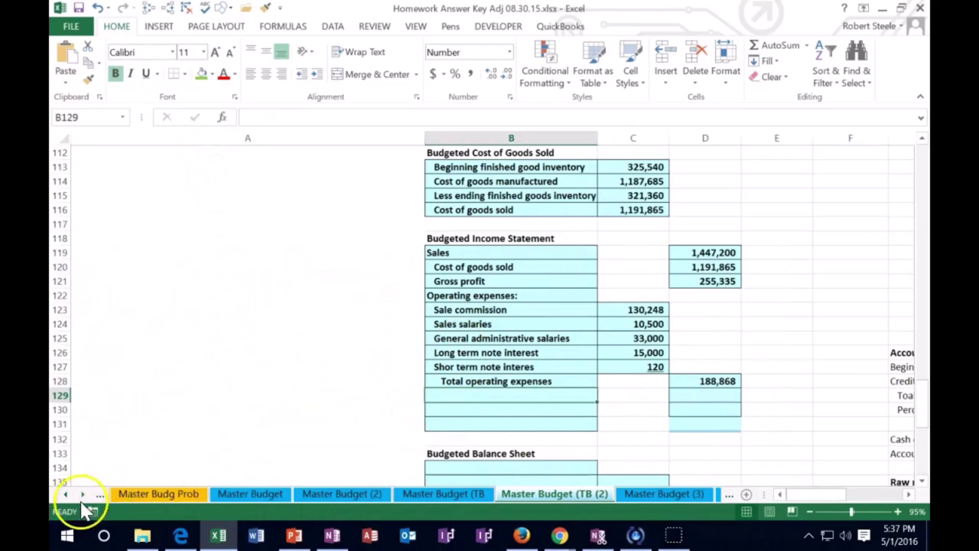
Add Net income before taxes of 66,467 as Gross profit minus Total operating expenses.
text(Net income before taxes)
key(Tab)
key(Tab)
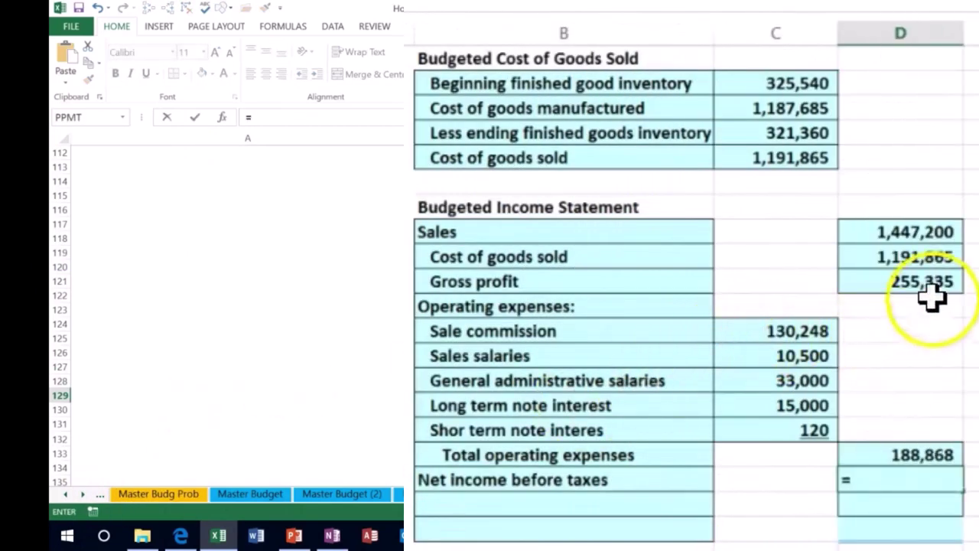
click(934, 283)
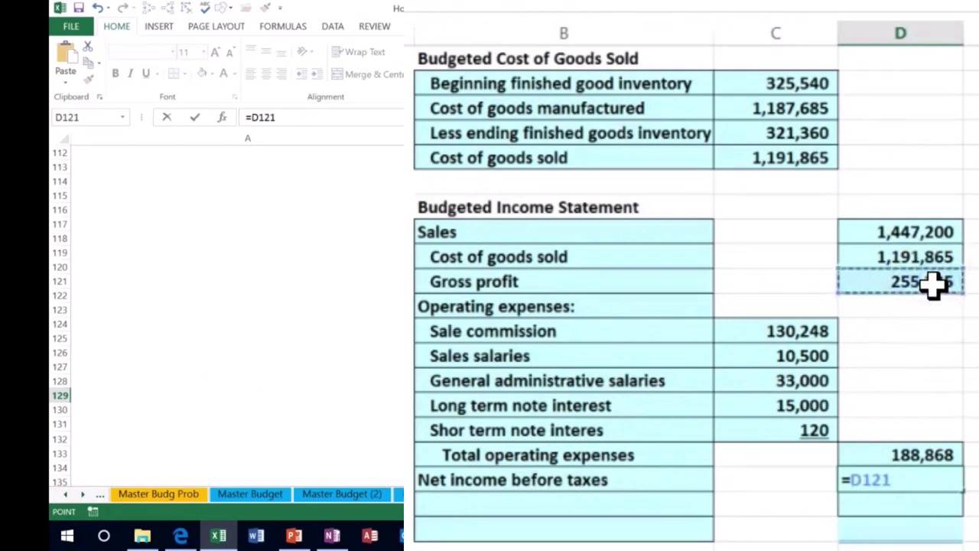
text(-)
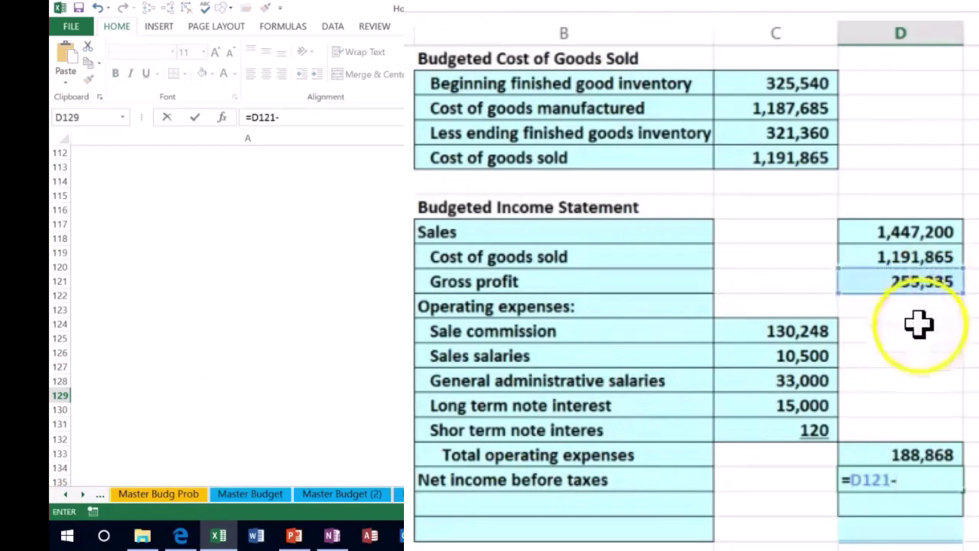
click(907, 451)
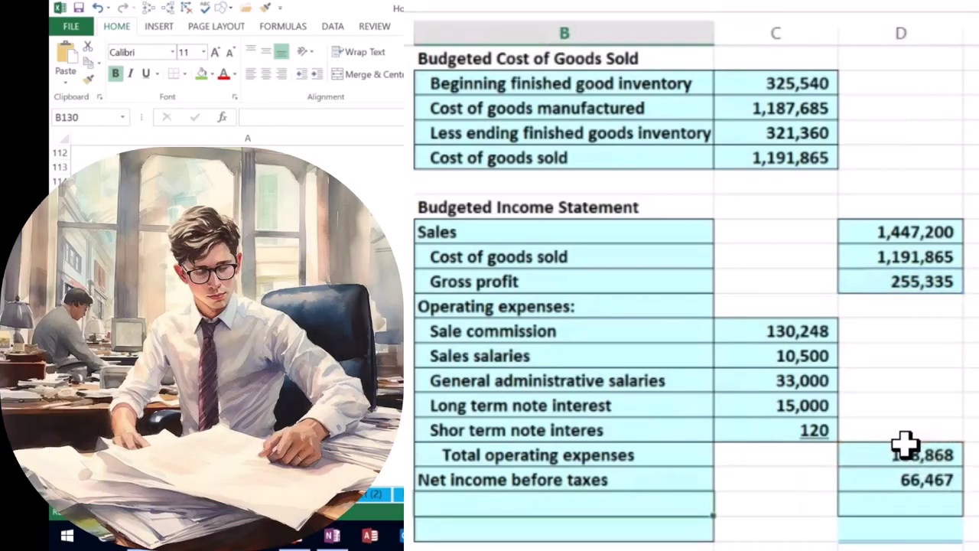
Add an Income tax line of 23,263, computed as 35% of net income before taxes.
text(Income tax)
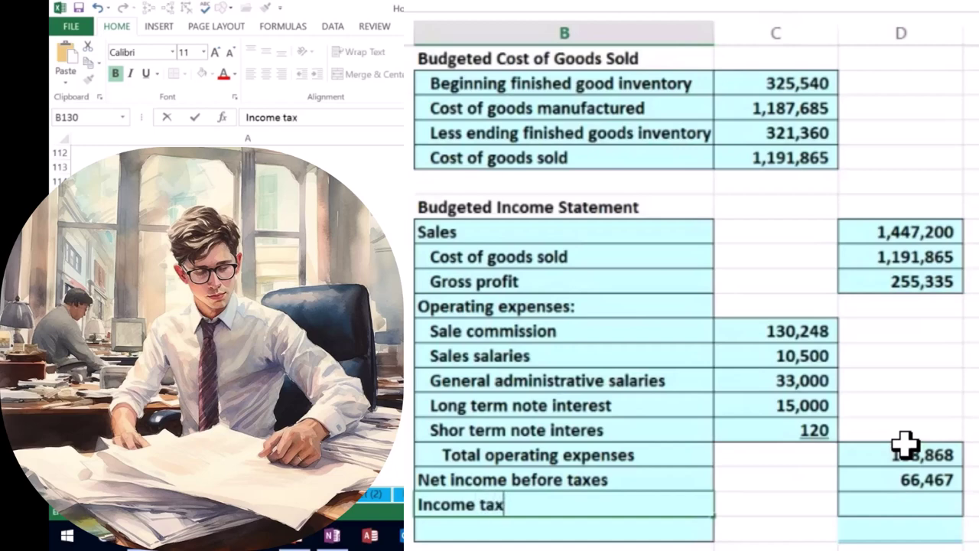
key(Tab)
key(Tab)
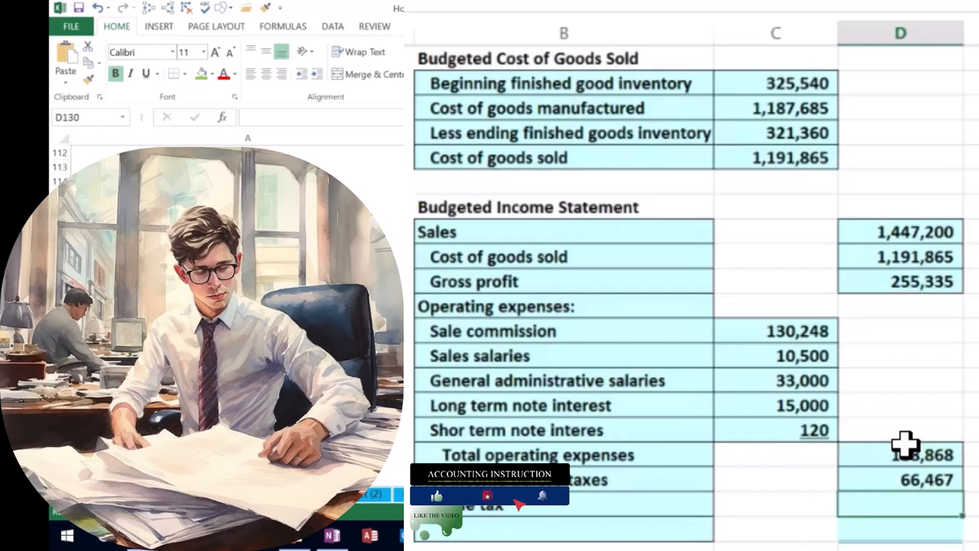
click(874, 448)
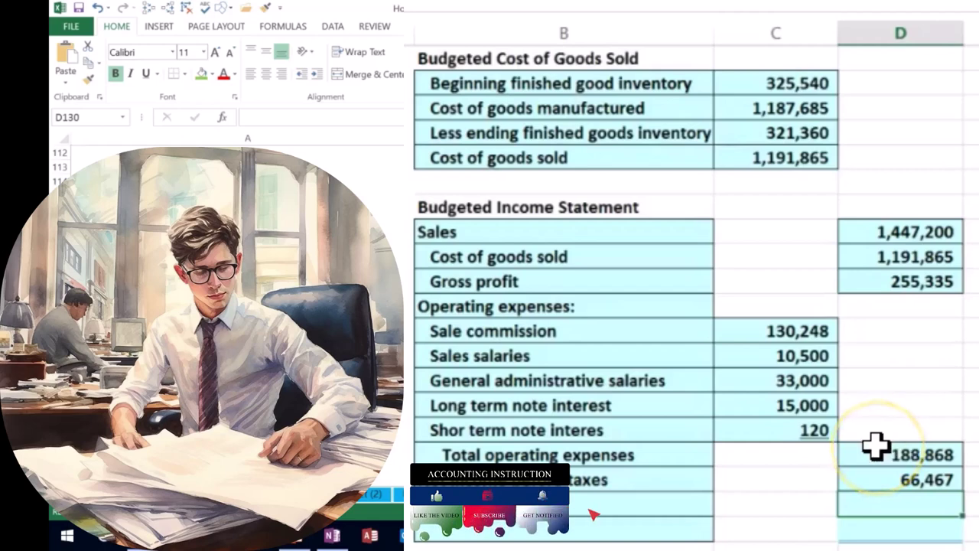
text(=)
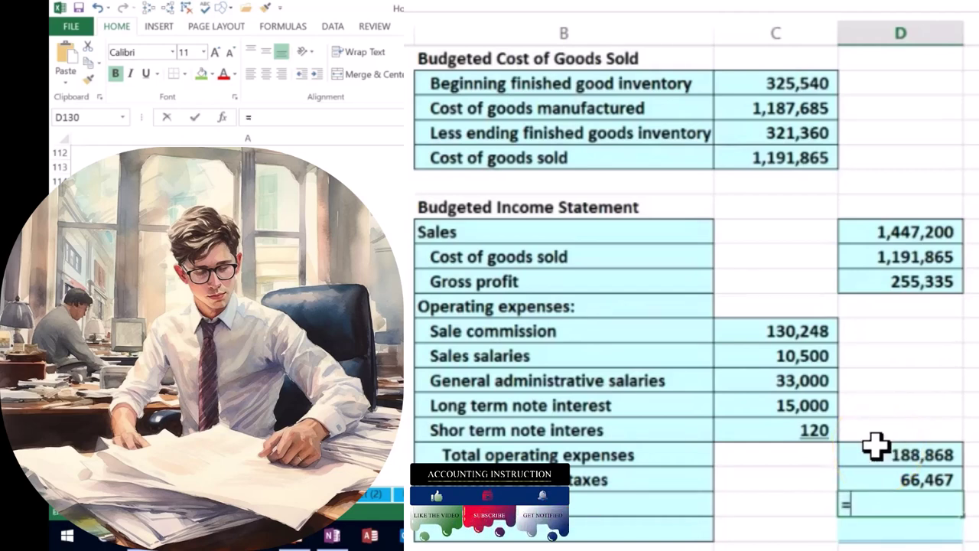
click(889, 470)
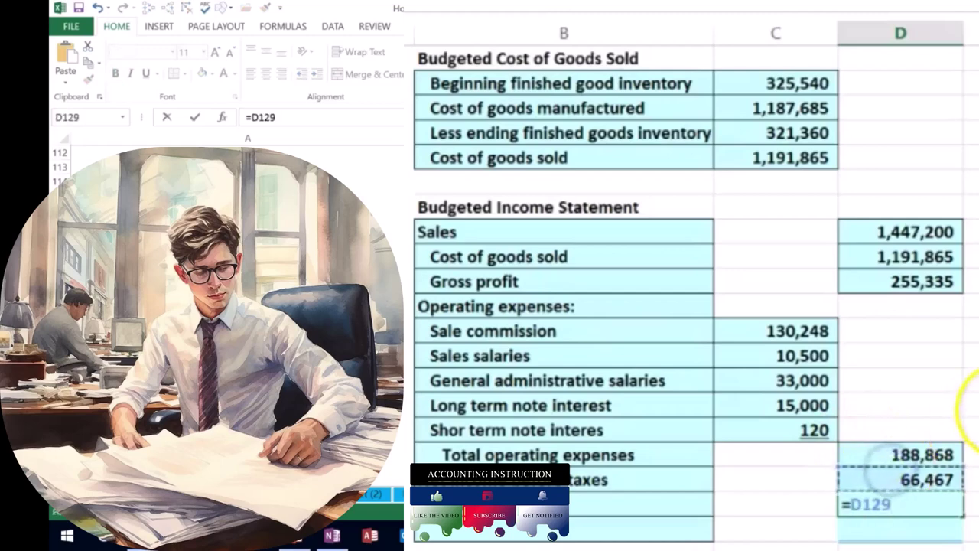
text(*)
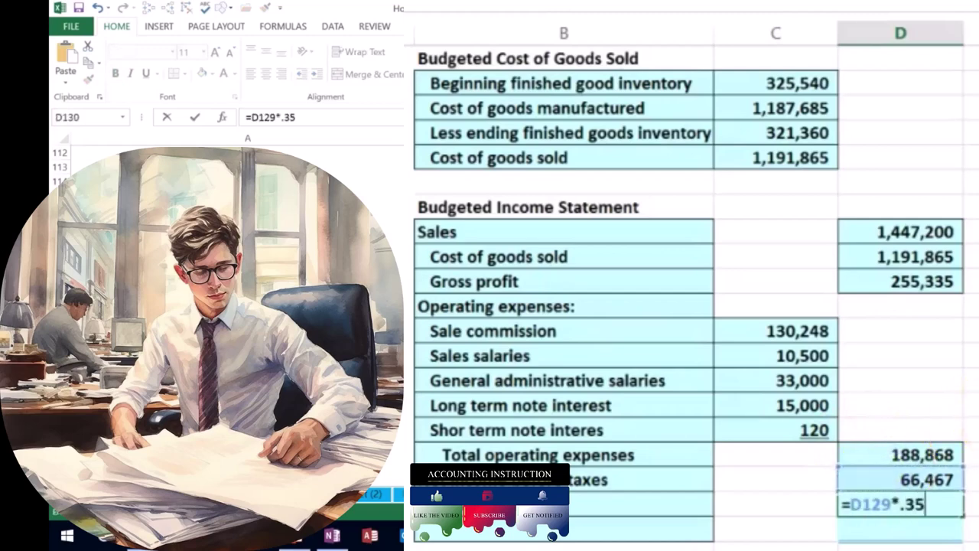
click(563, 529)
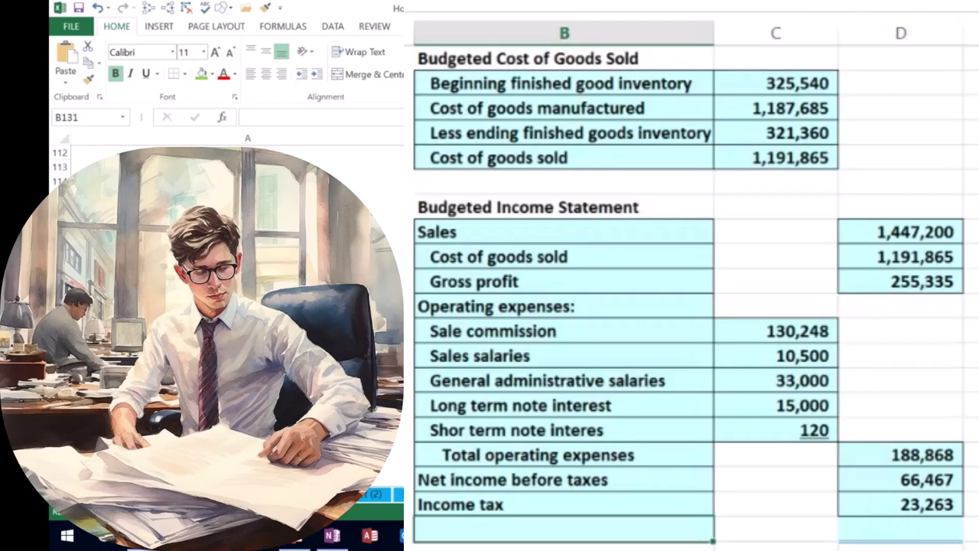
Add a 'Net income' line in B131 with =D129-D130 in D131, giving 43,204.
text(Net)
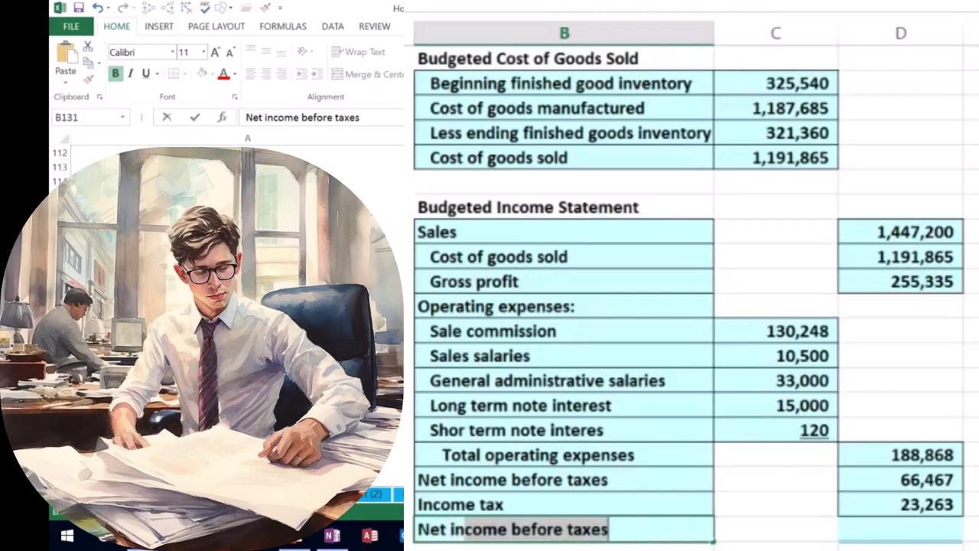
text( income)
key(BackSpace)
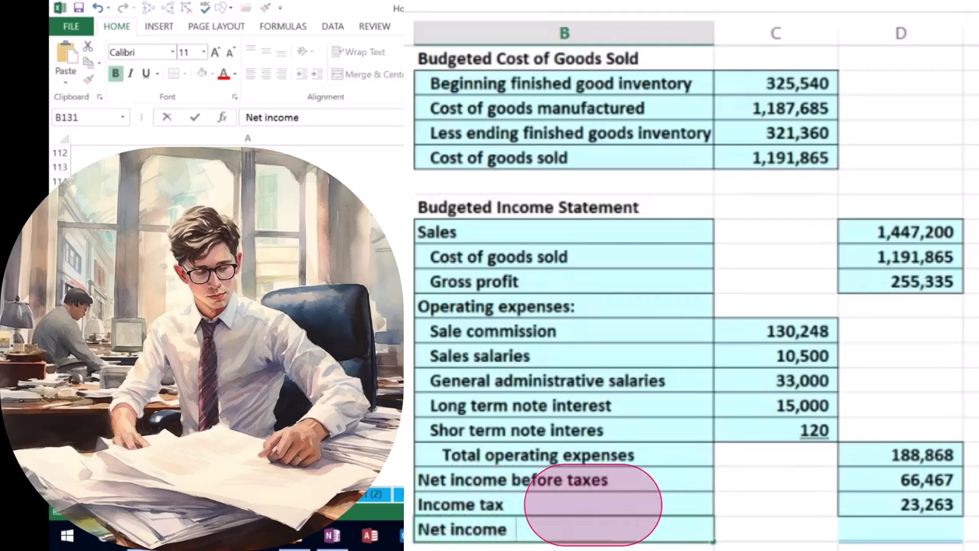
click(900, 528)
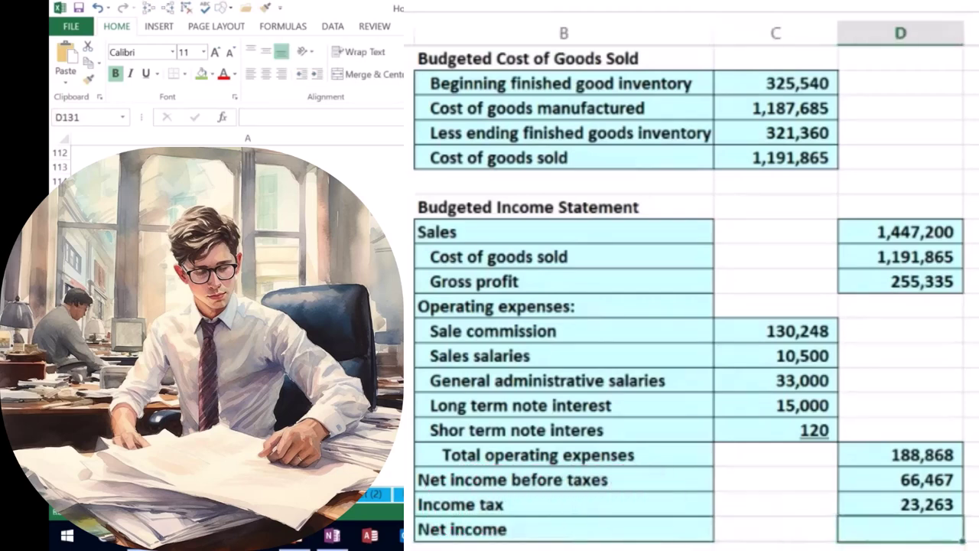
text(=)
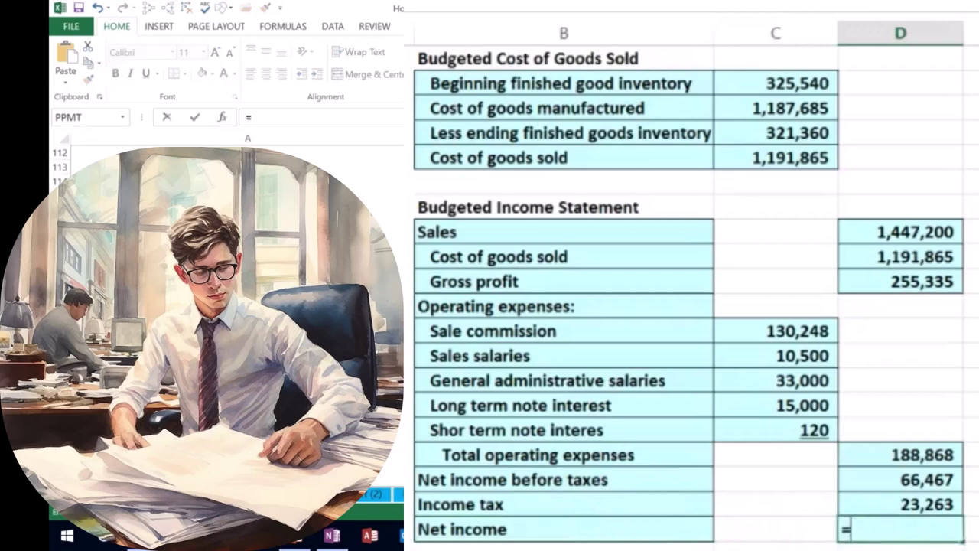
click(939, 479)
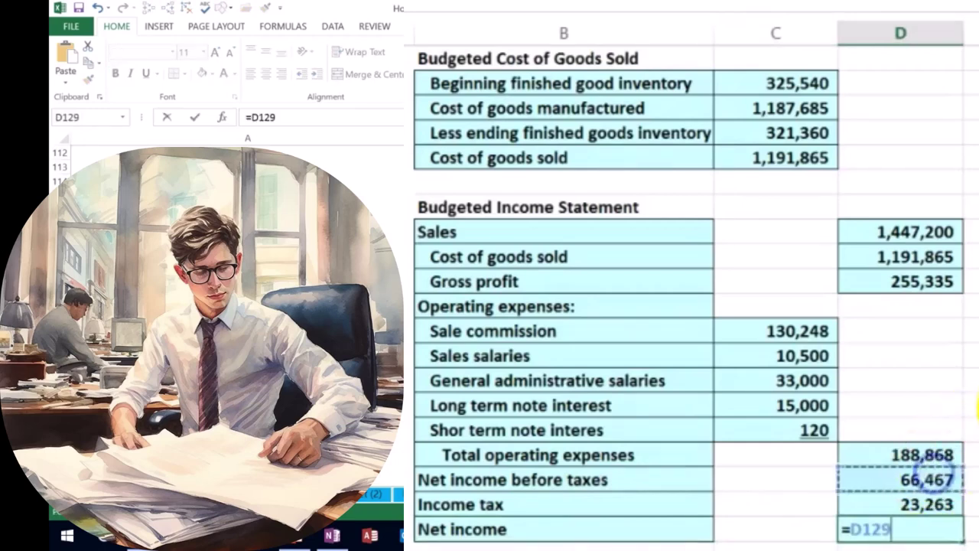
text(-)
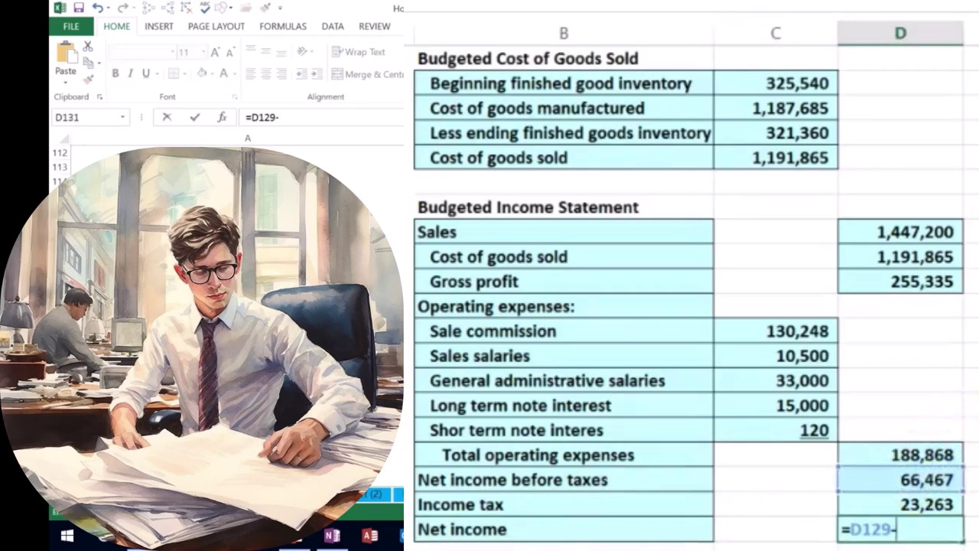
click(915, 503)
key(Return)
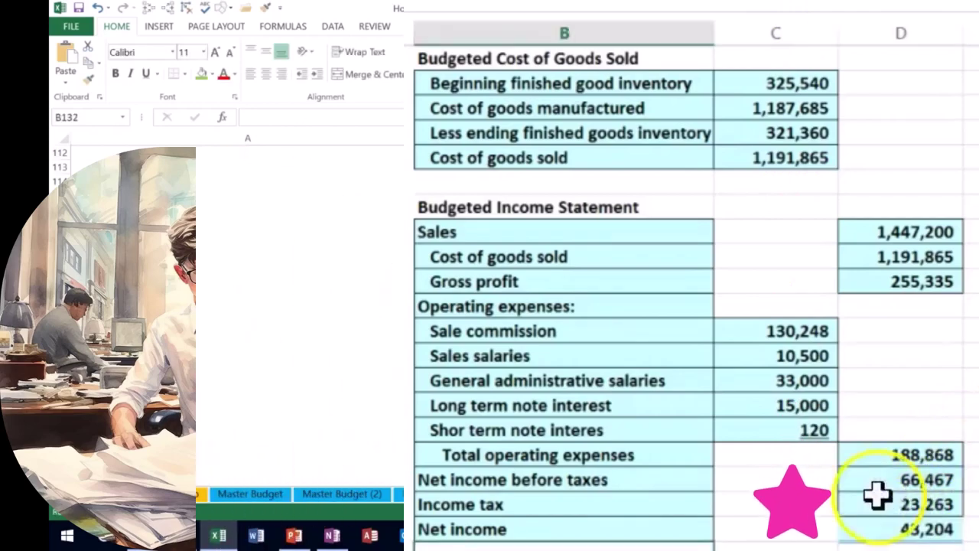
scroll(415, 406, down, 1)
scroll(363, 352, down, 1)
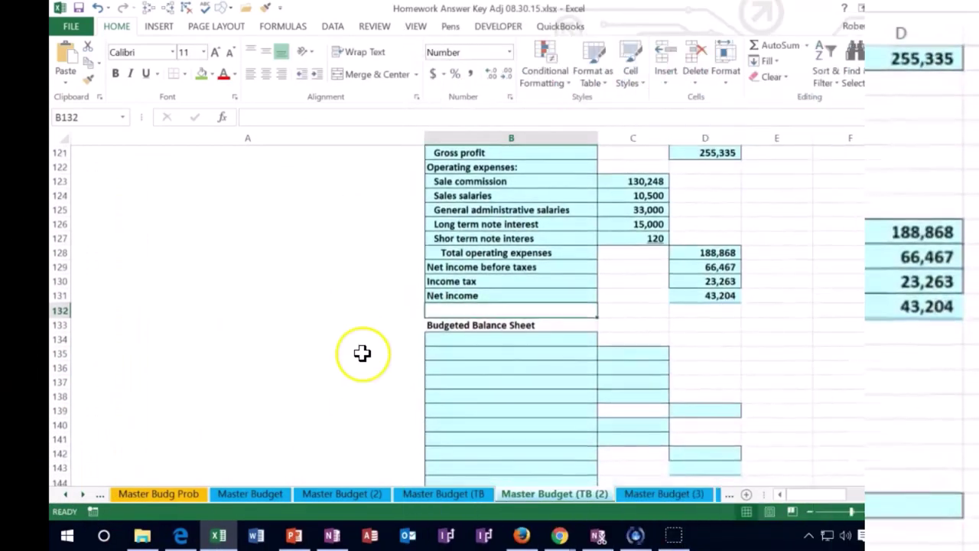